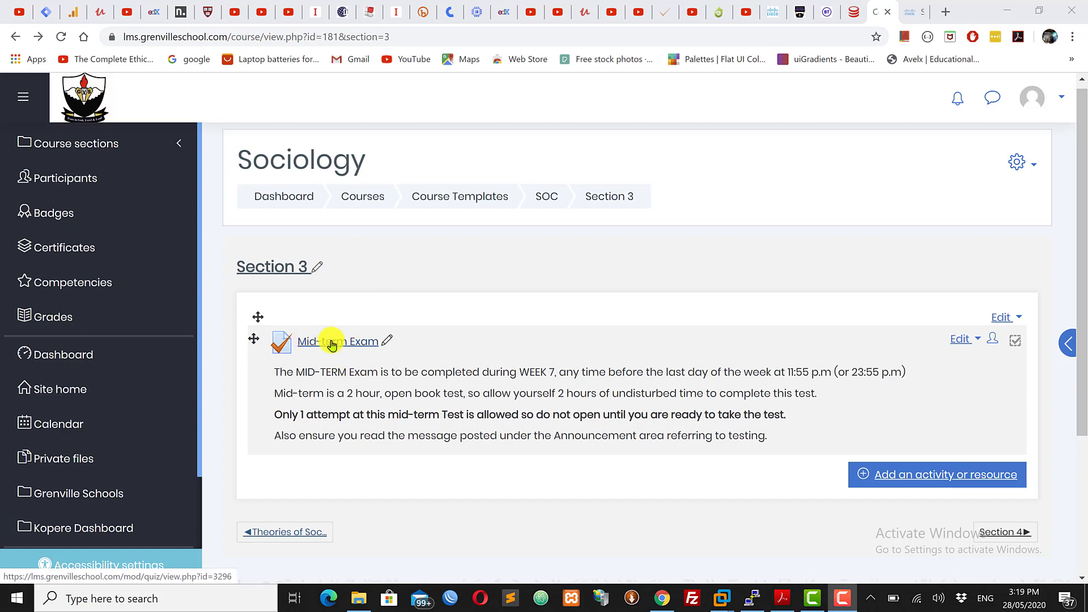
# Step: Open the Mid-term Exam quiz in Section 3 and review its opening and closing dates
pyautogui.click(332, 343)
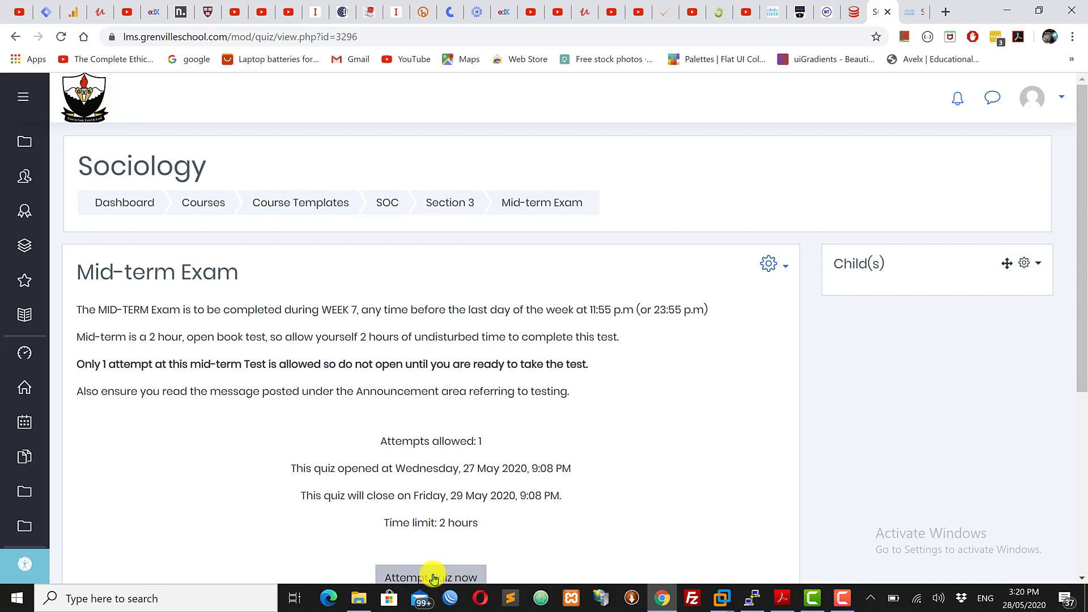
pyautogui.moveTo(1082, 298)
pyautogui.mouseDown()
pyautogui.moveTo(1082, 328)
pyautogui.moveTo(1082, 319)
pyautogui.mouseUp()
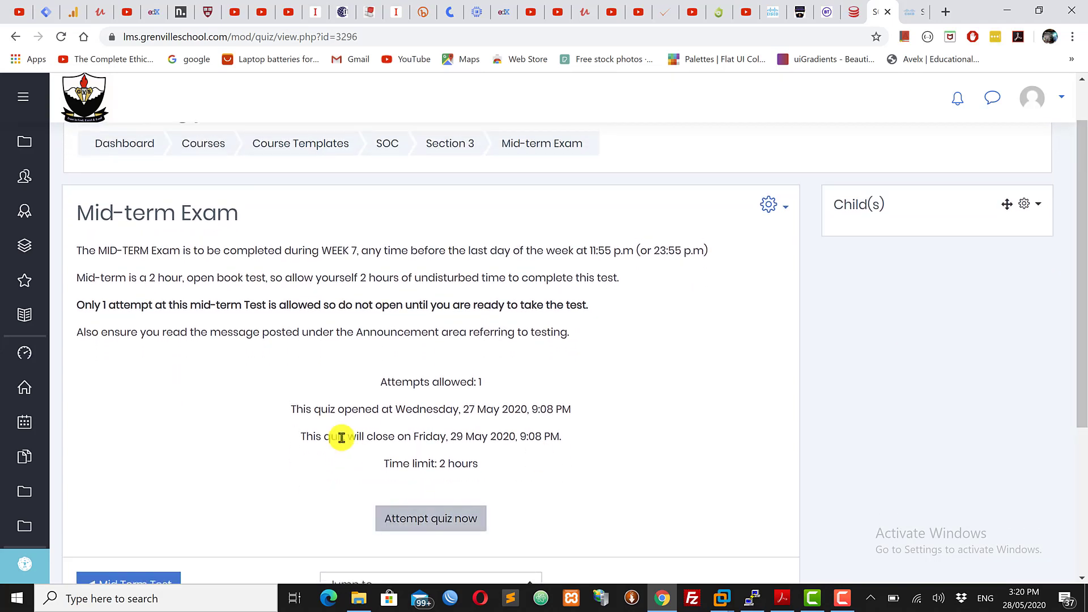
pyautogui.moveTo(291, 408); pyautogui.dragTo(577, 412)
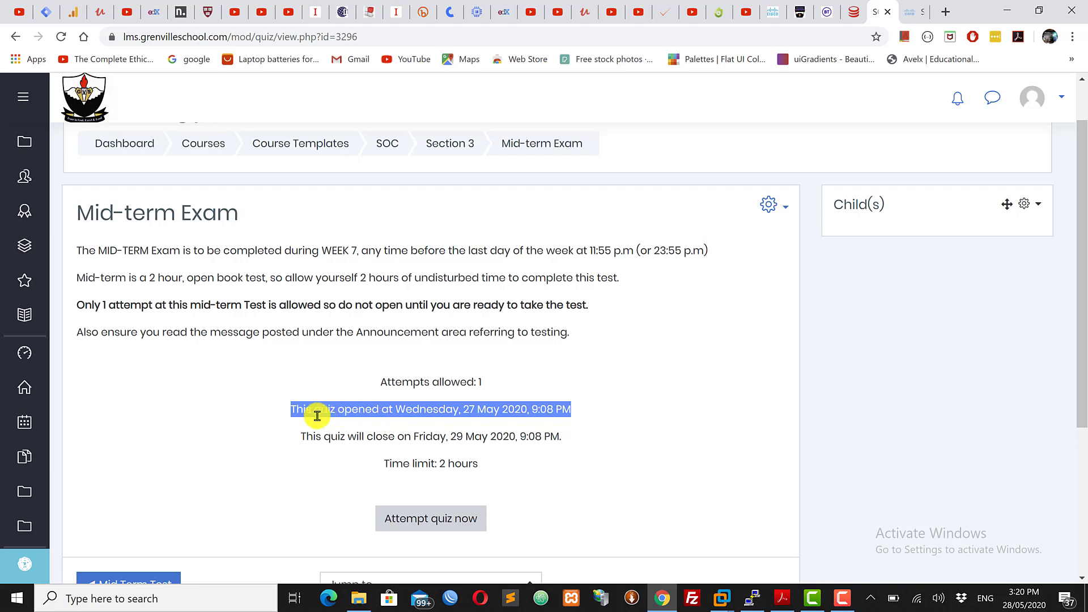
pyautogui.click(293, 409)
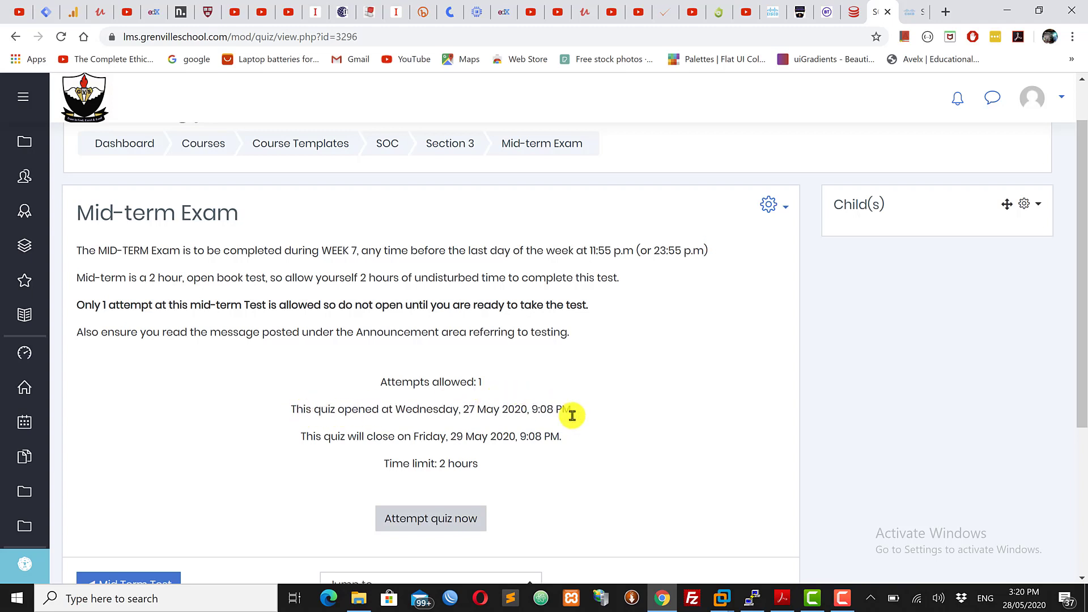
pyautogui.moveTo(291, 408); pyautogui.dragTo(279, 433)
pyautogui.click(206, 400)
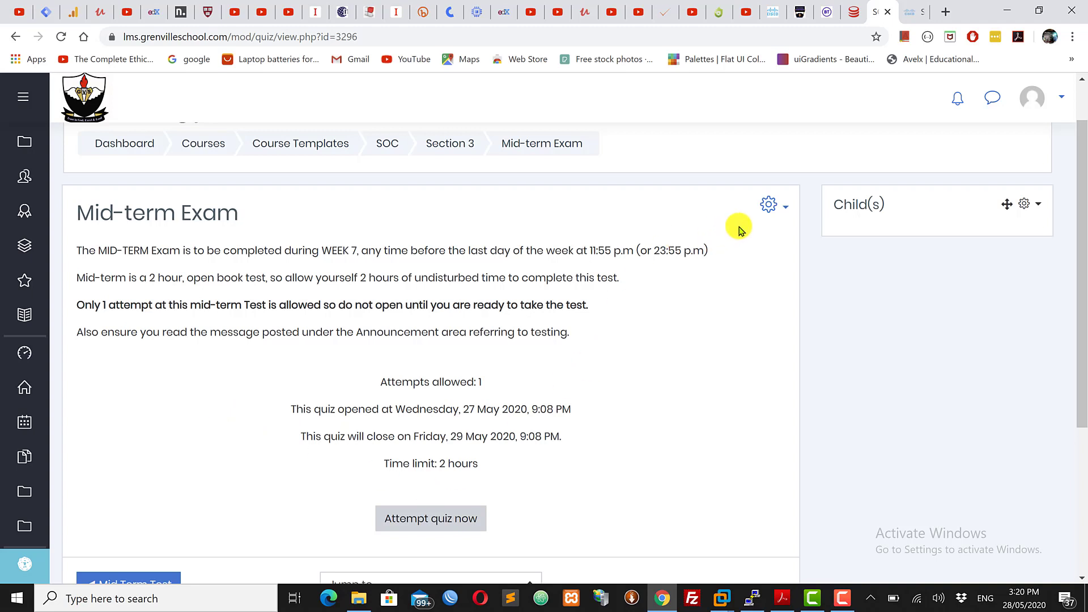
# Step: Open the Mid-term Exam's question list for editing
pyautogui.click(772, 208)
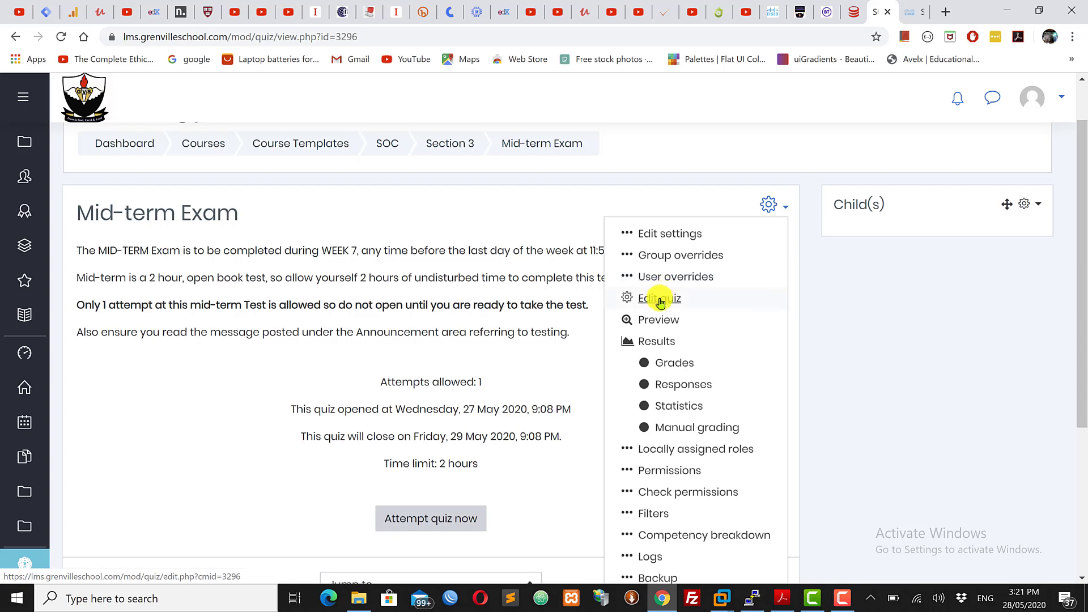
pyautogui.click(660, 301)
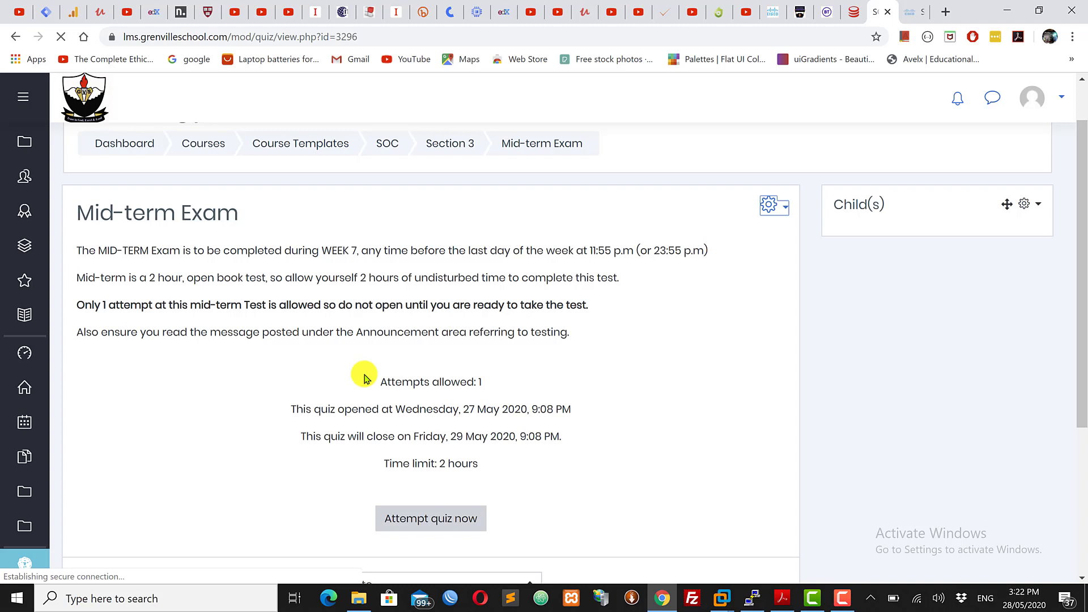
pyautogui.click(128, 598)
pyautogui.write('adobe')
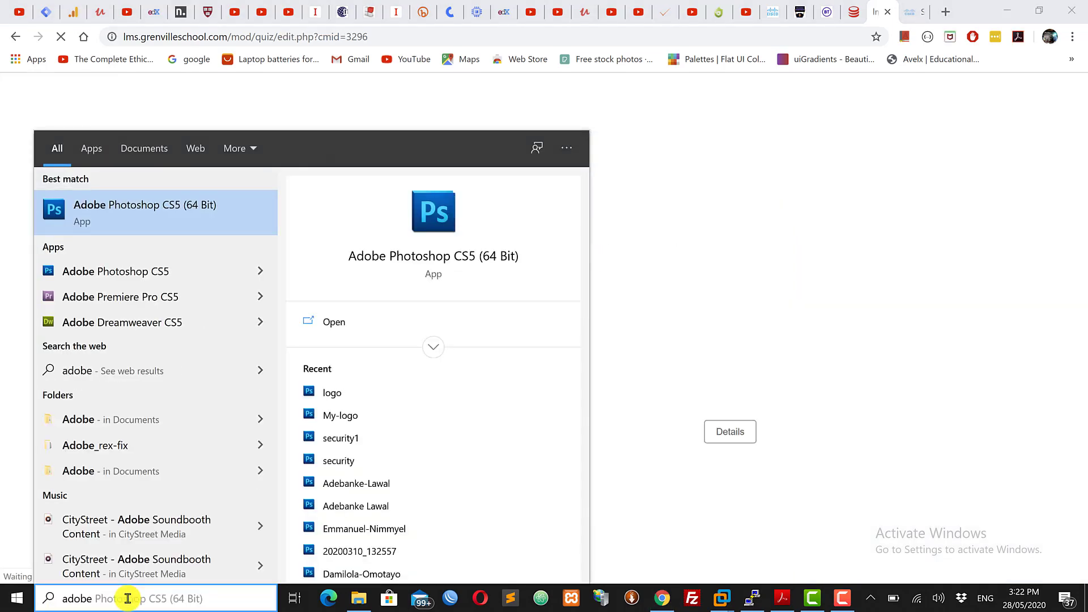
pyautogui.write(' r')
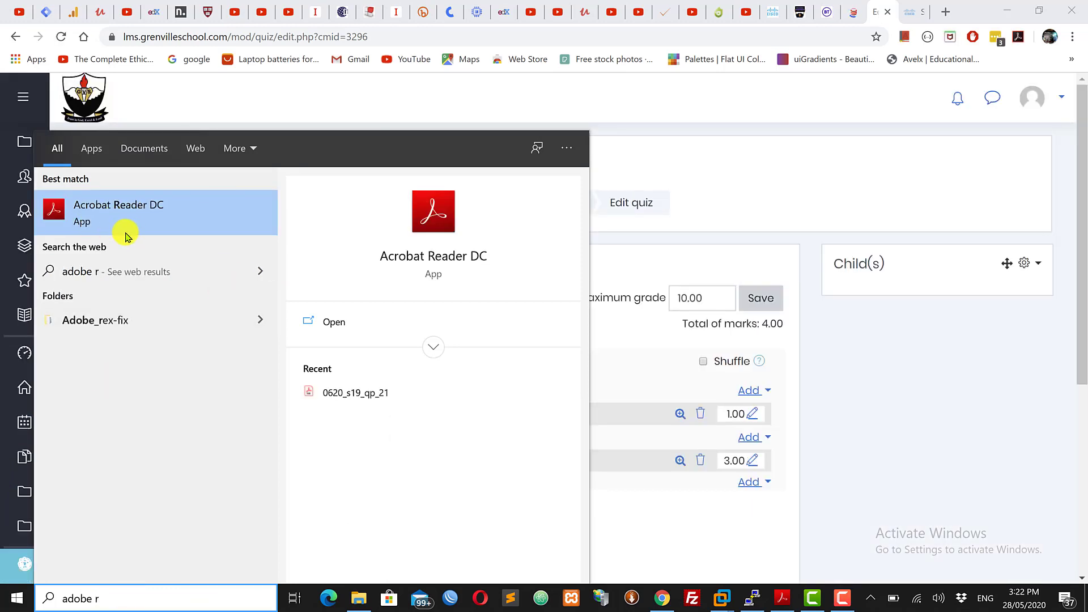
pyautogui.click(901, 174)
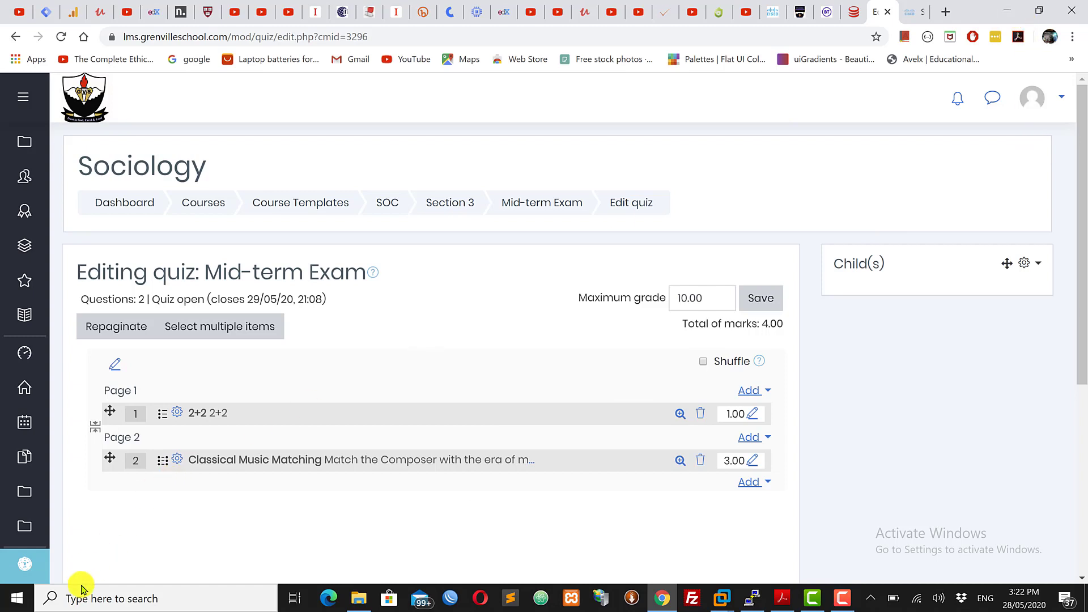
# Step: Search the computer for Paint, launch it and minimise its window
pyautogui.click(112, 599)
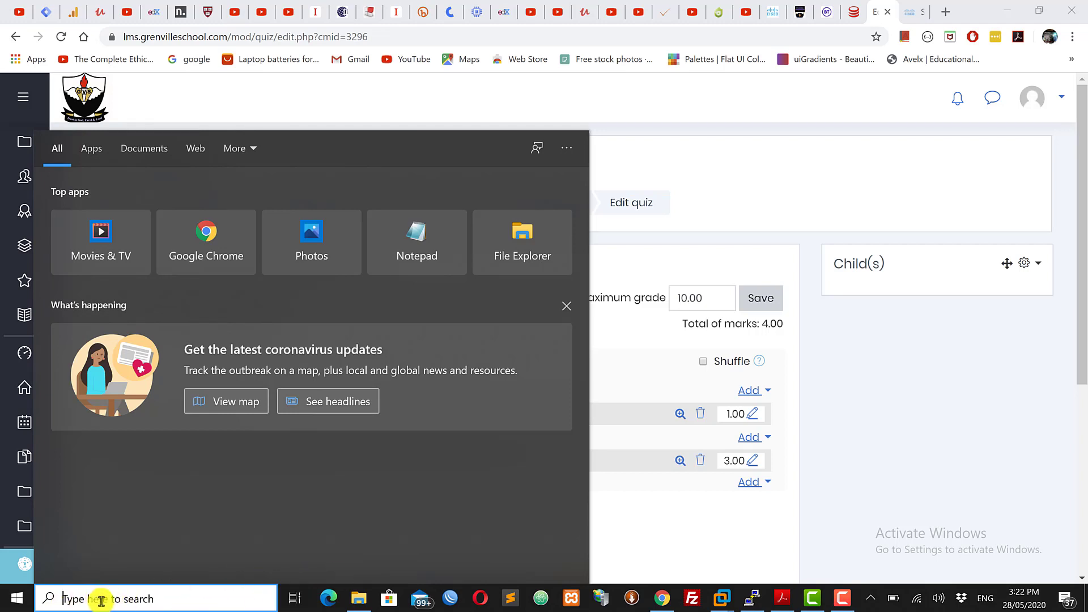
pyautogui.write('pain')
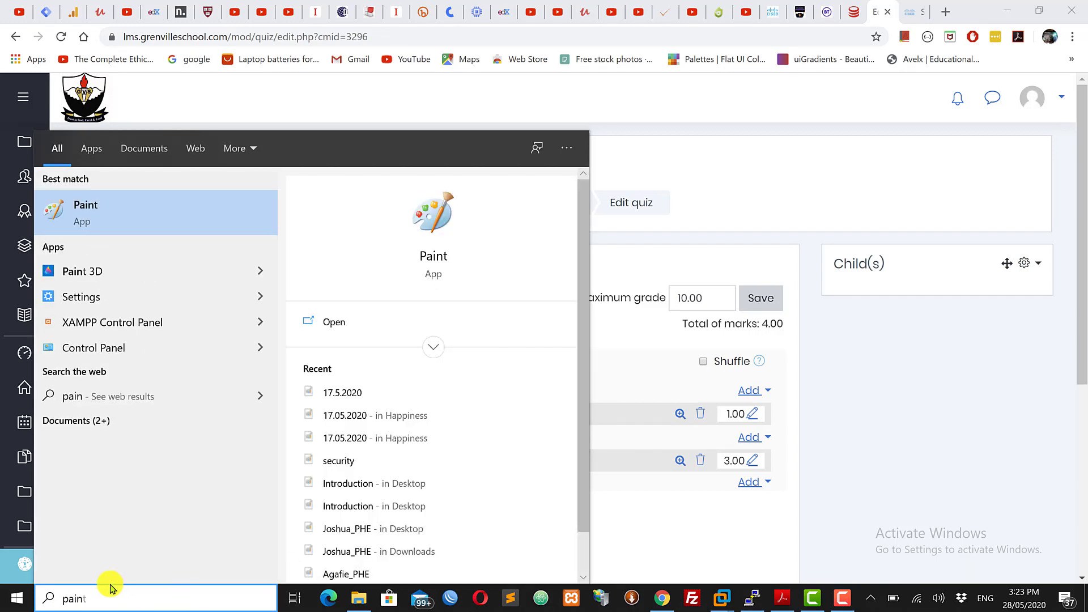
pyautogui.write('t')
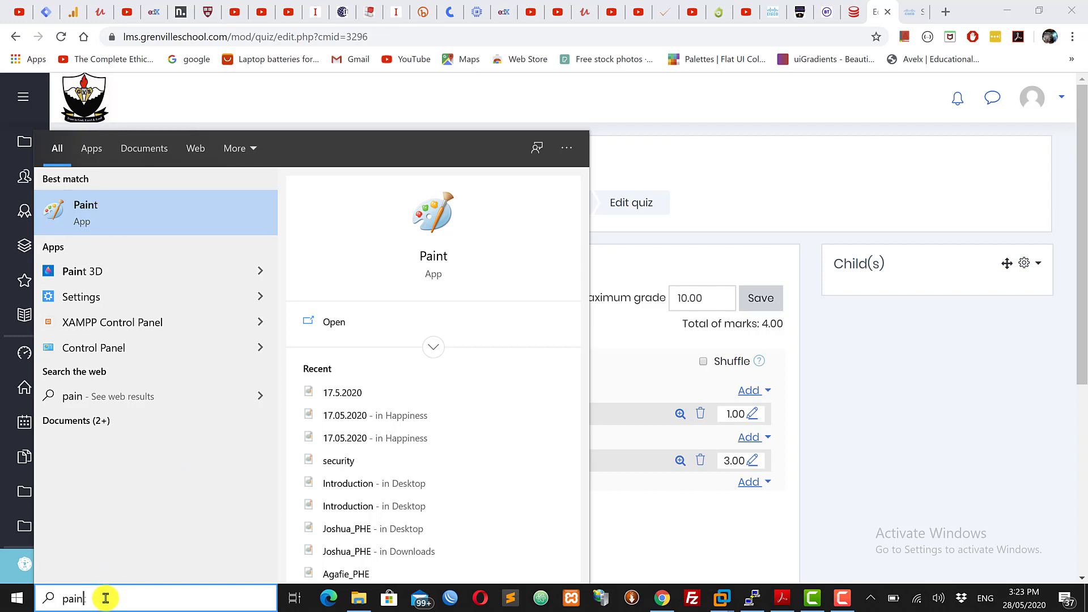
pyautogui.click(129, 211)
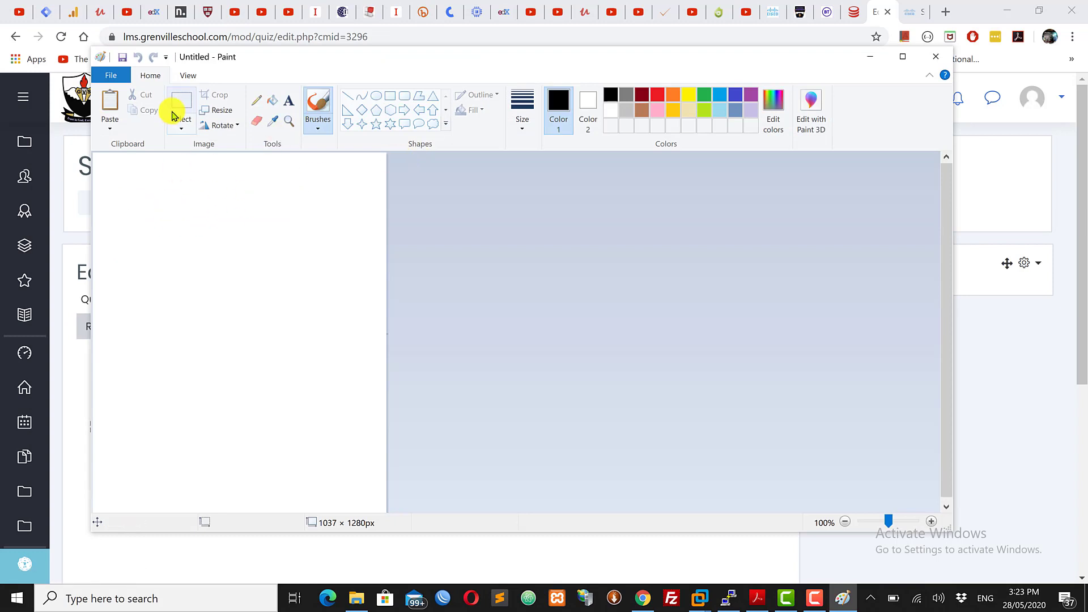
pyautogui.click(870, 57)
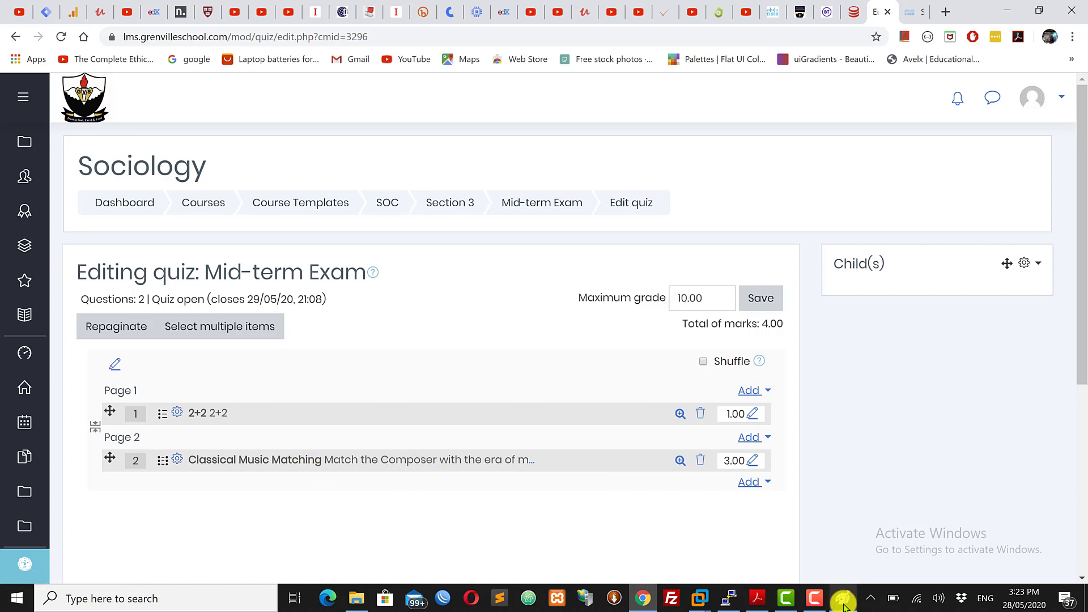
# Step: Switch to the open 0620_s19_qp_21.pdf in Adobe Acrobat Reader
pyautogui.moveTo(845, 604)
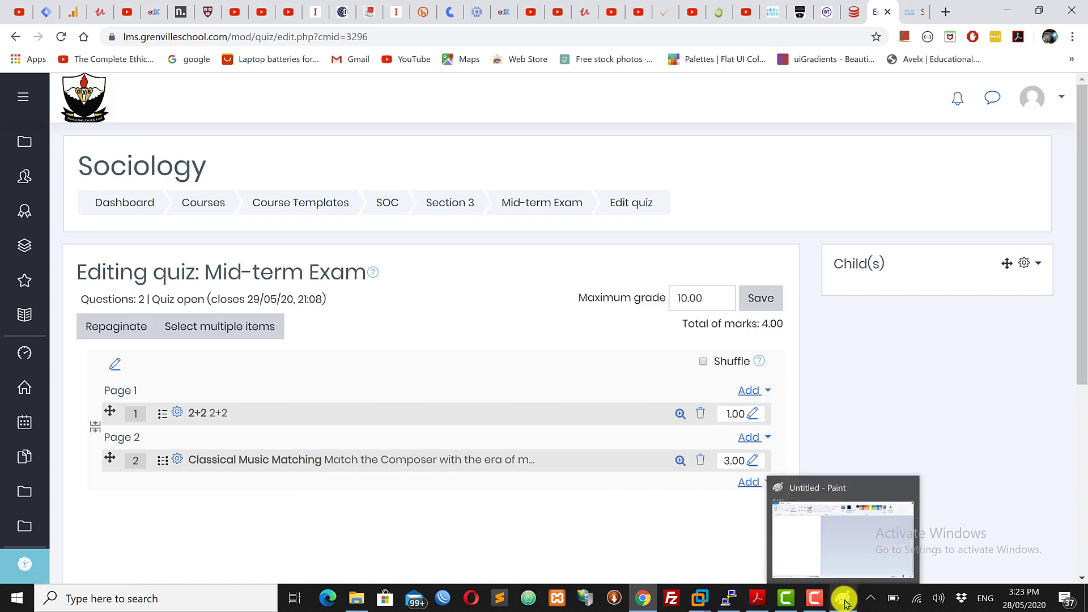
pyautogui.moveTo(756, 604)
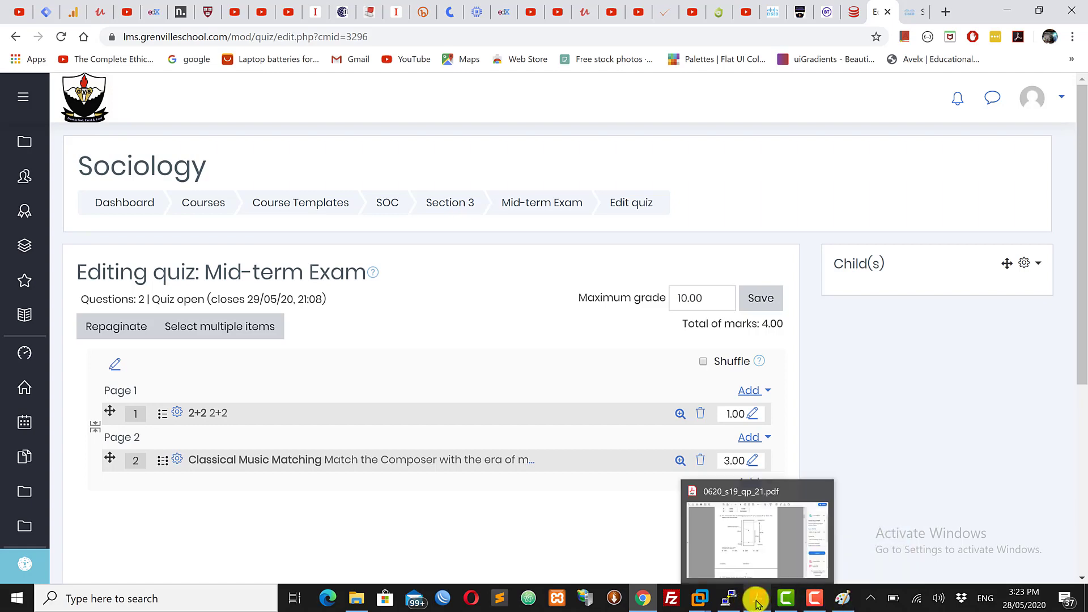
pyautogui.click(756, 601)
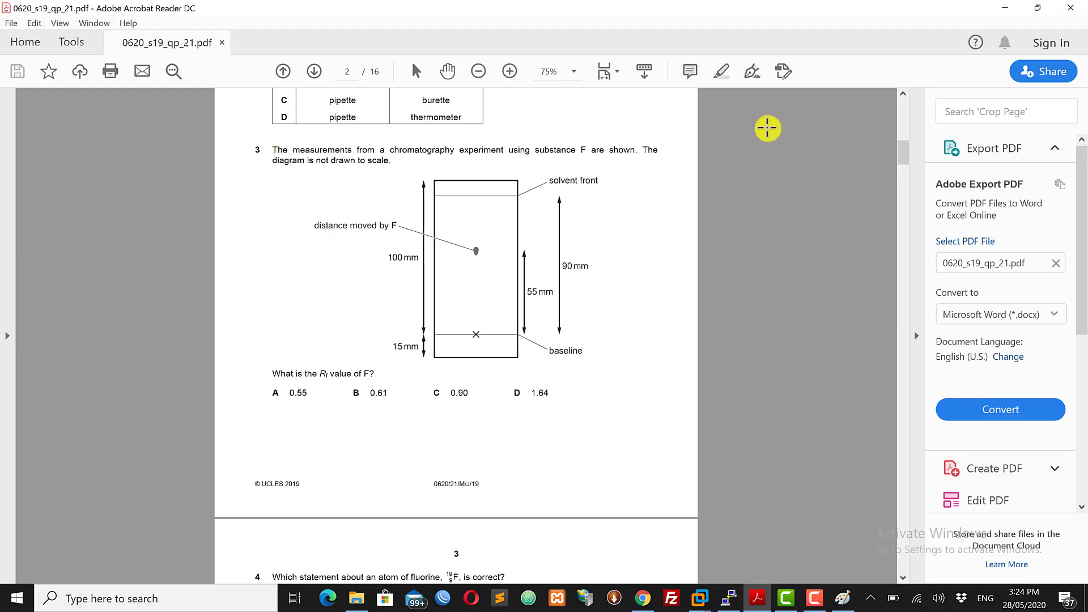
pyautogui.click(1012, 7)
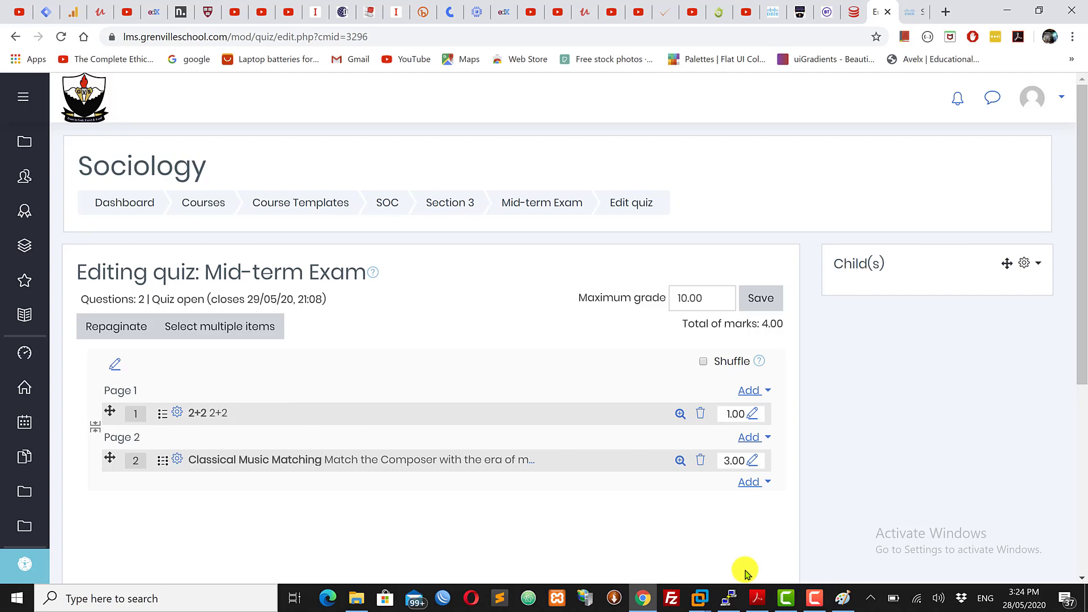
pyautogui.click(756, 602)
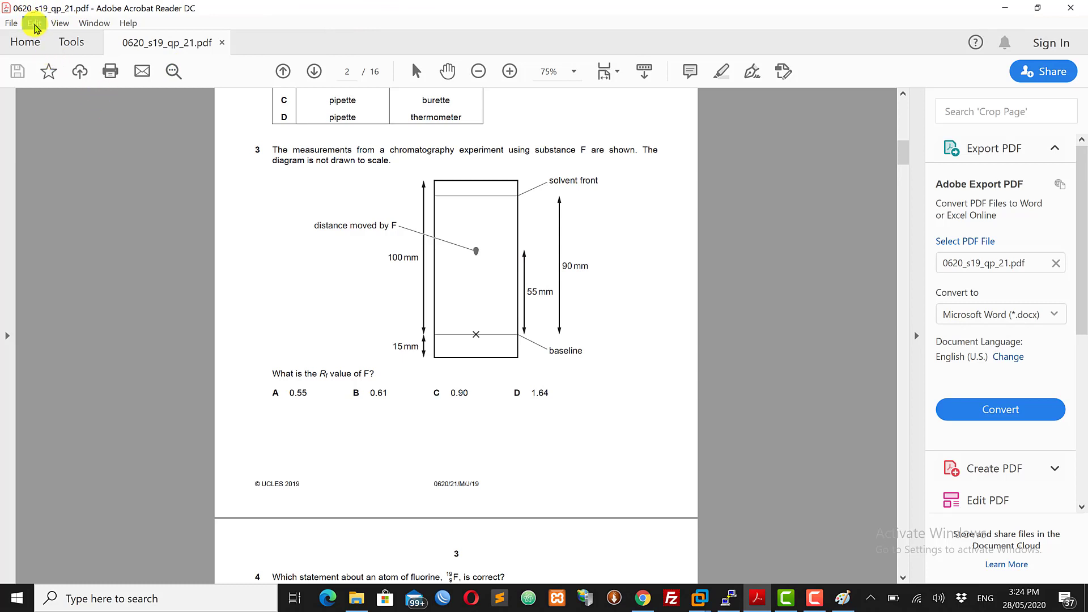
# Step: Copy question 3 and its chromatography diagram, without the answer options, using Take a Snapshot
pyautogui.click(35, 24)
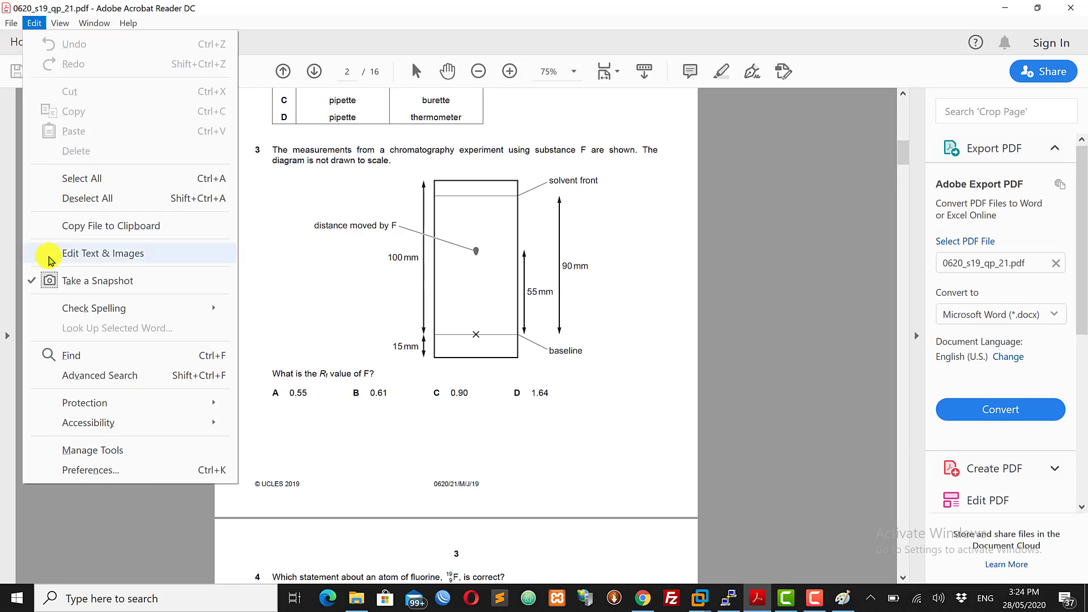
pyautogui.click(108, 281)
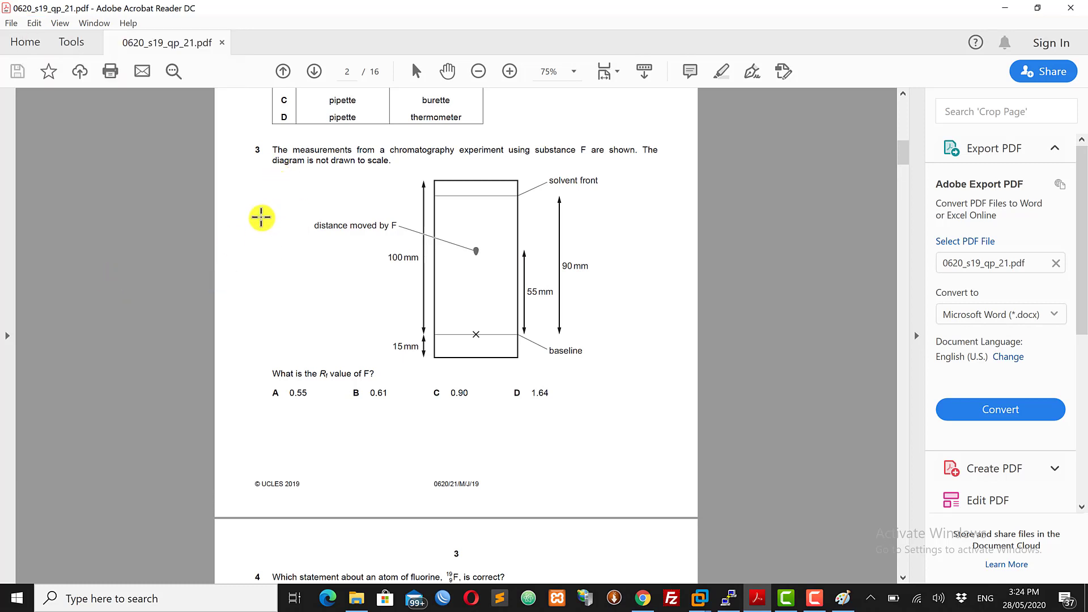
pyautogui.click(270, 190)
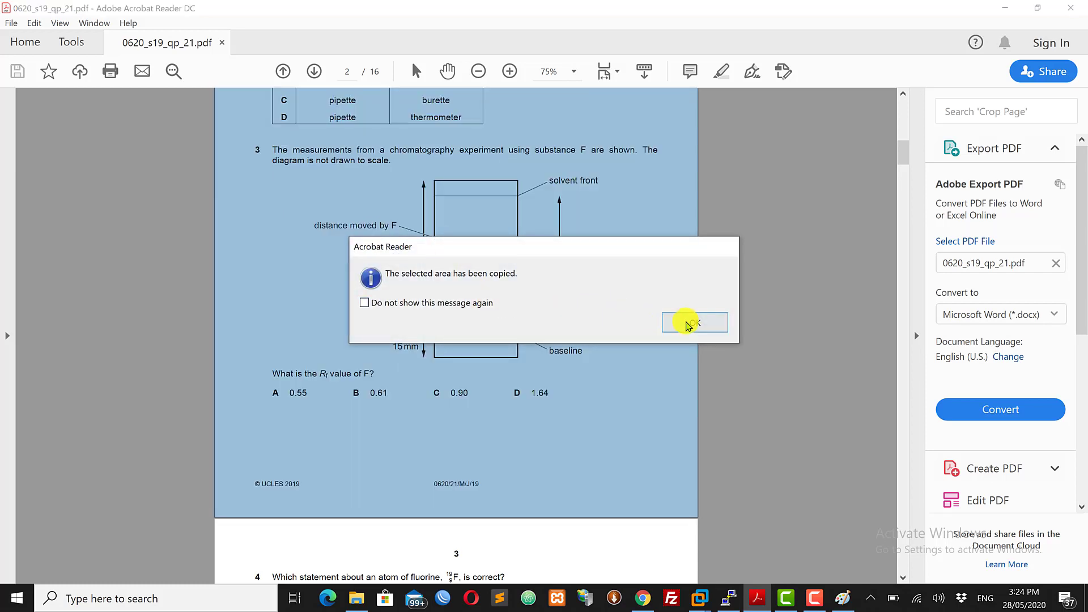
pyautogui.click(689, 323)
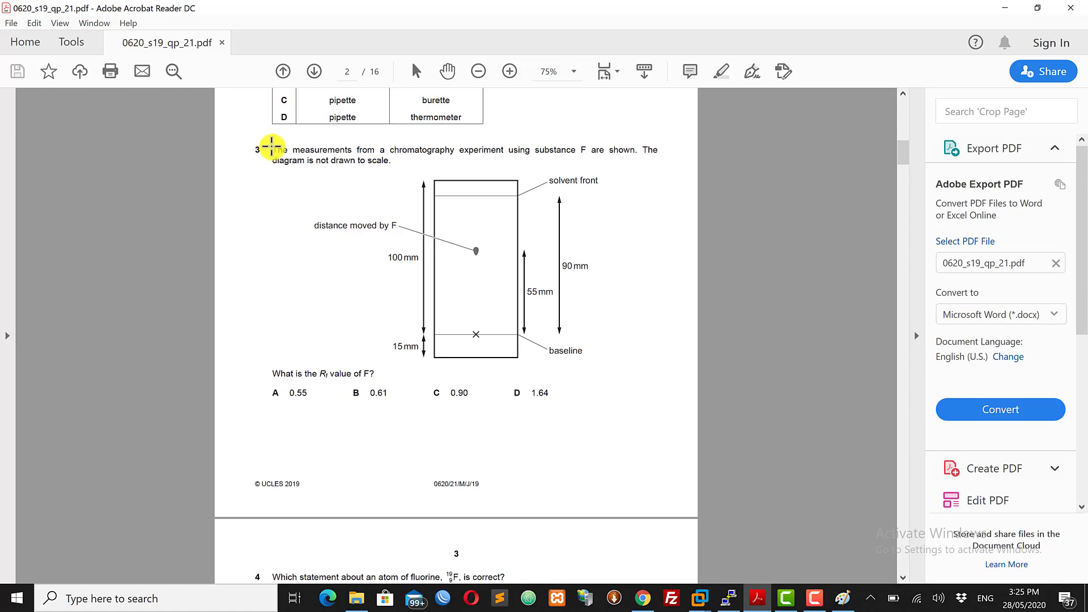
pyautogui.moveTo(268, 143); pyautogui.dragTo(677, 404)
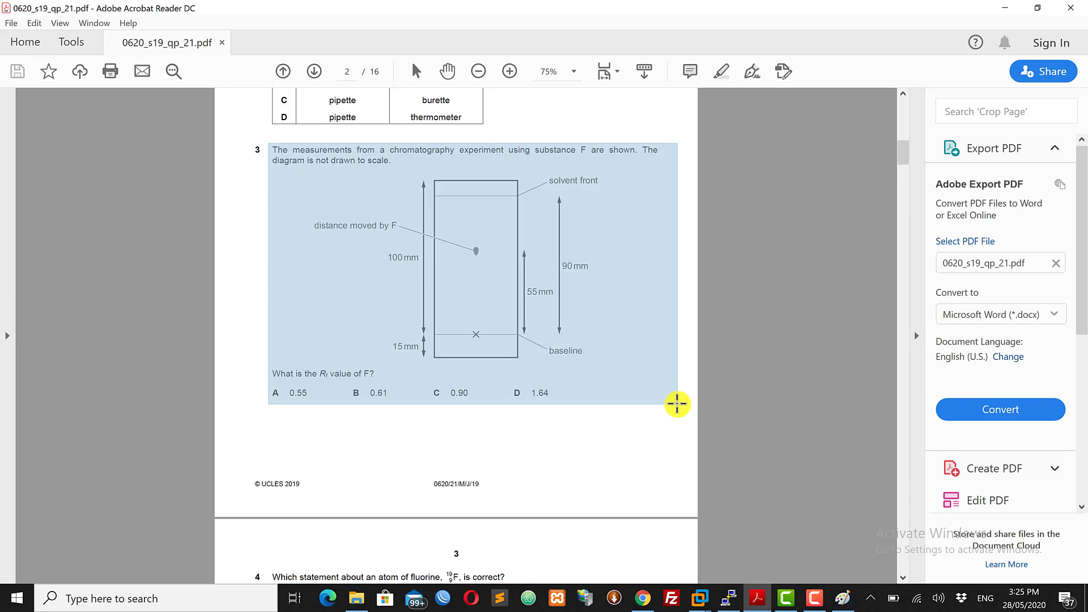
pyautogui.moveTo(677, 404); pyautogui.dragTo(679, 386)
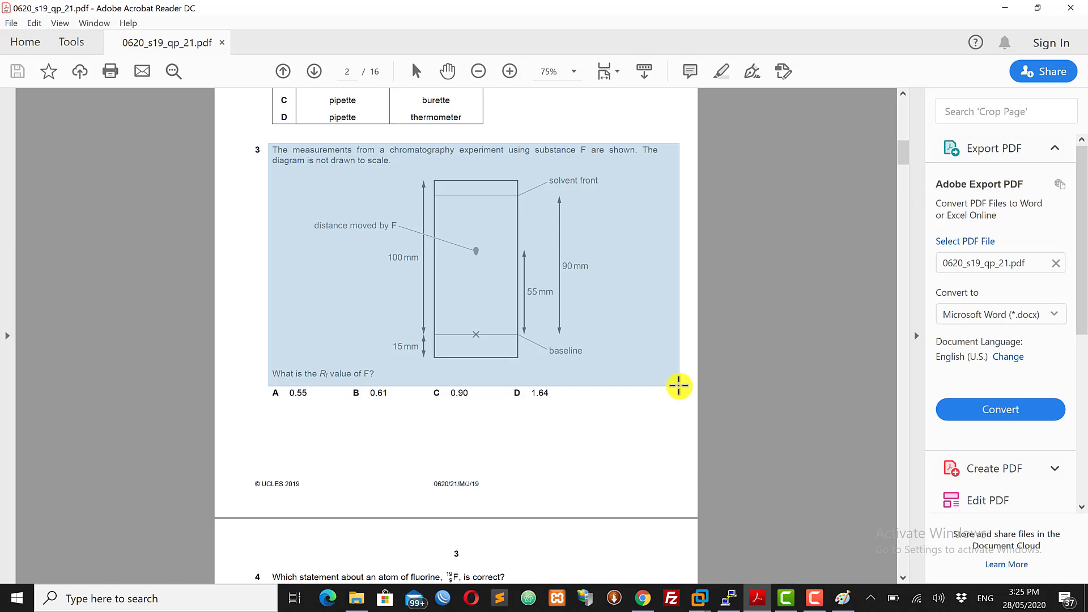
pyautogui.moveTo(679, 385); pyautogui.dragTo(679, 386)
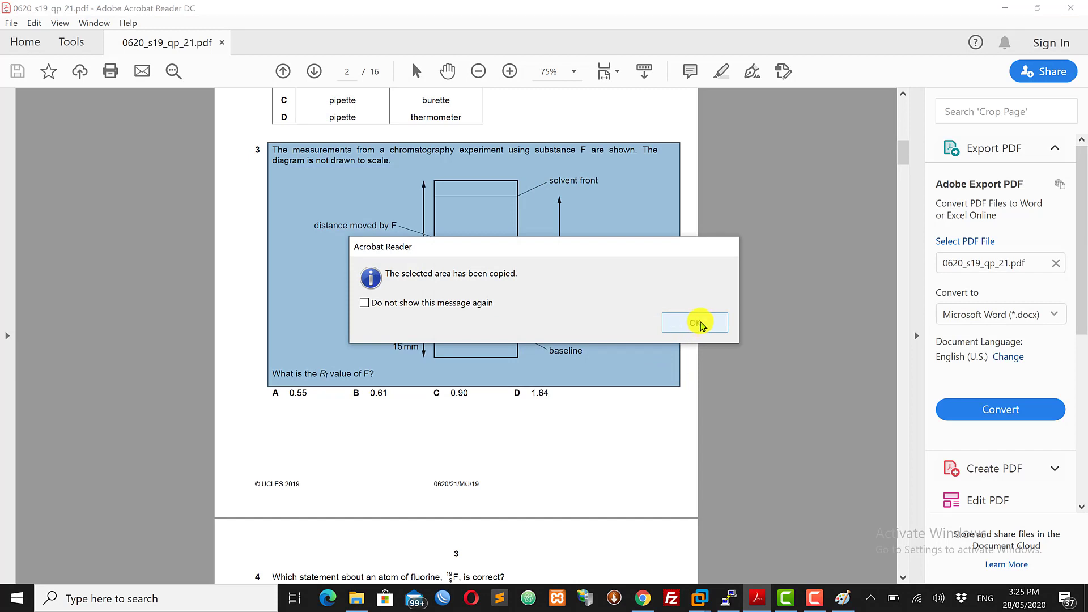
pyautogui.click(696, 322)
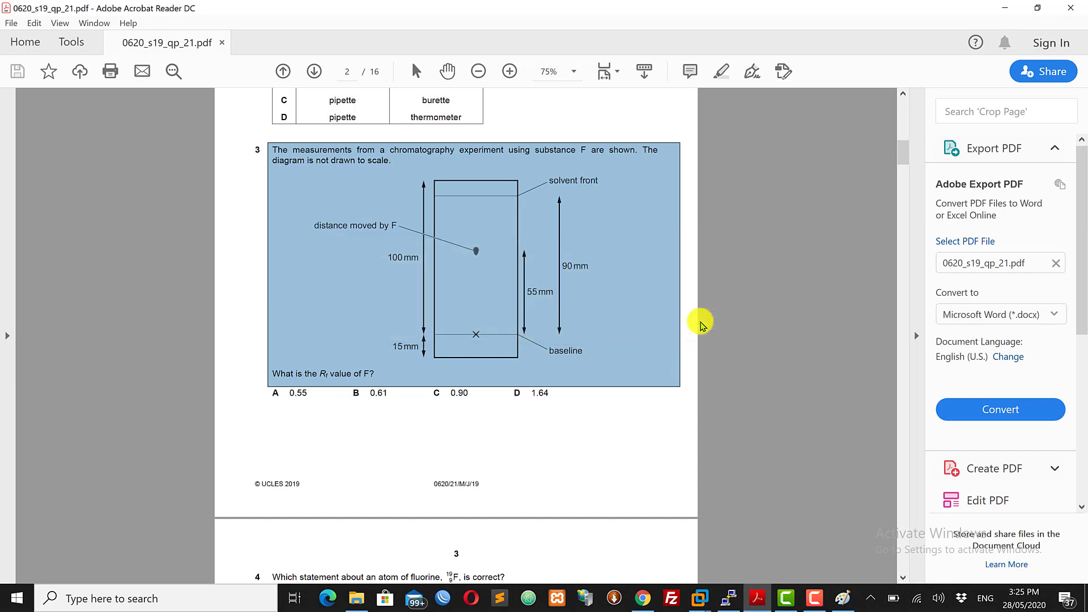
# Step: Switch back to the Moodle quiz in Chrome and add a new Multiple choice question at the end of page 2
pyautogui.click(1006, 8)
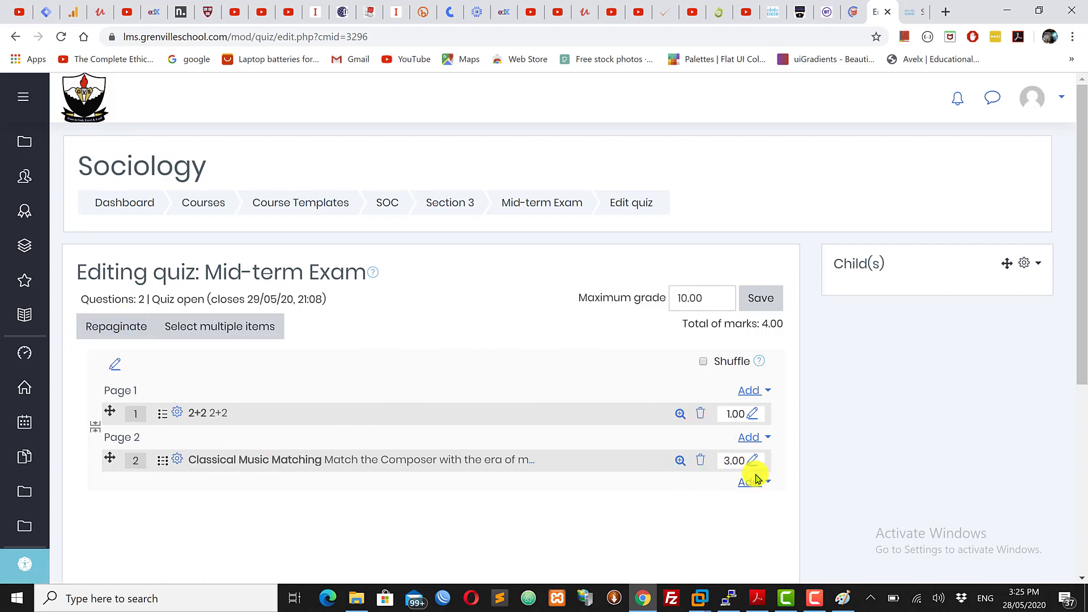
pyautogui.click(754, 482)
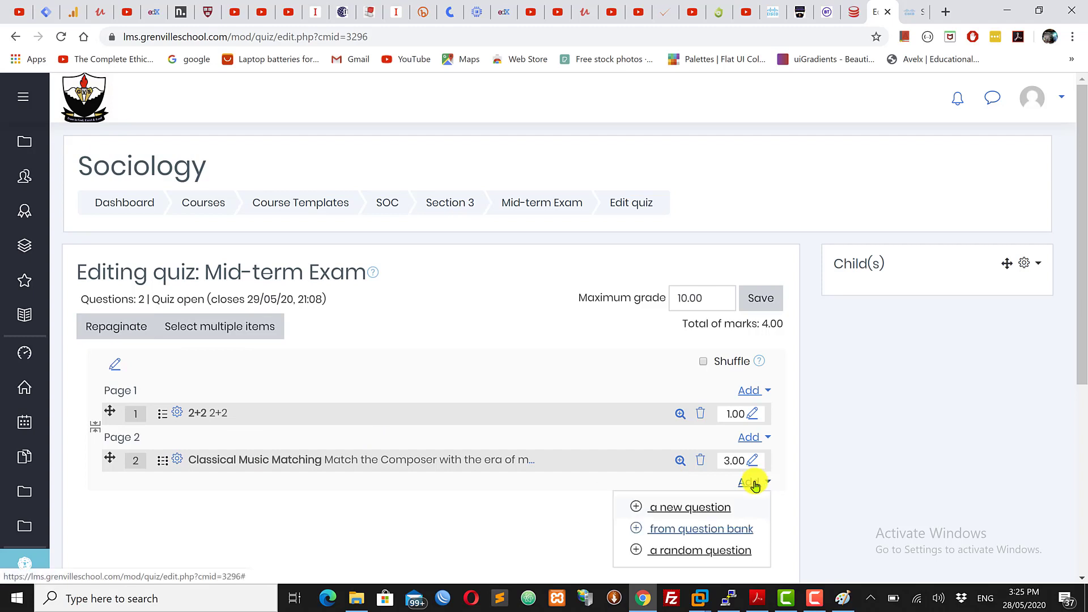
pyautogui.click(687, 506)
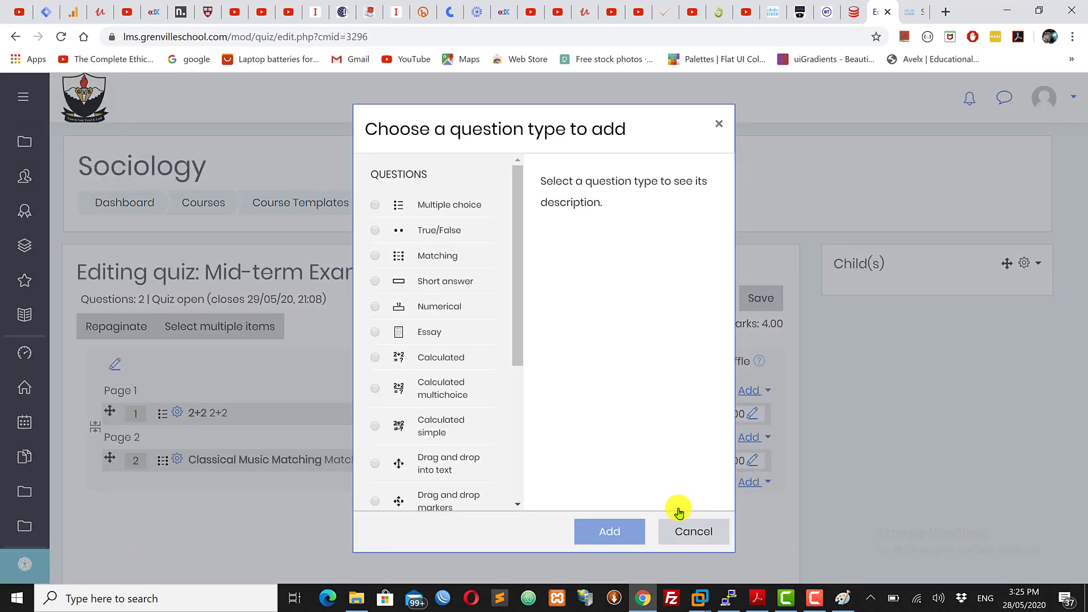
pyautogui.click(376, 205)
pyautogui.click(607, 533)
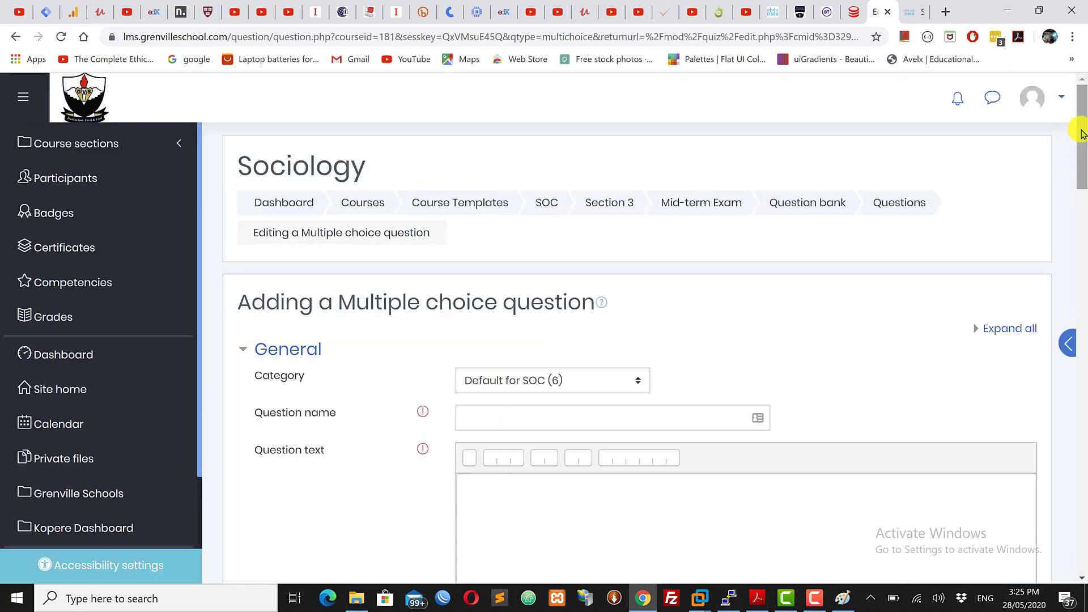
# Step: Name the new multiple choice question "Qst 5"
pyautogui.scroll(-3, 1082, 141)
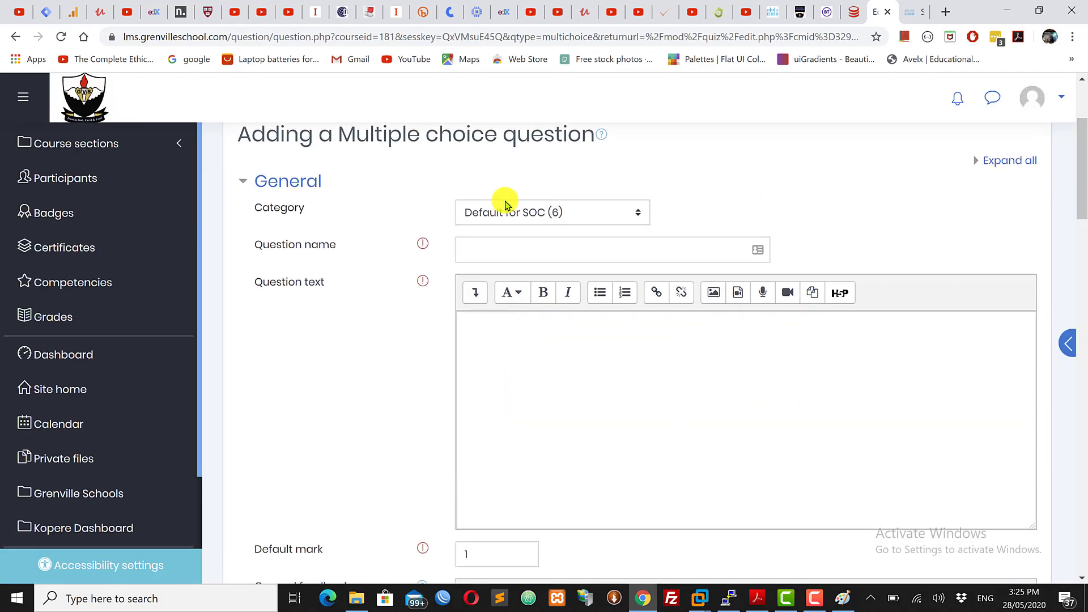
pyautogui.click(483, 245)
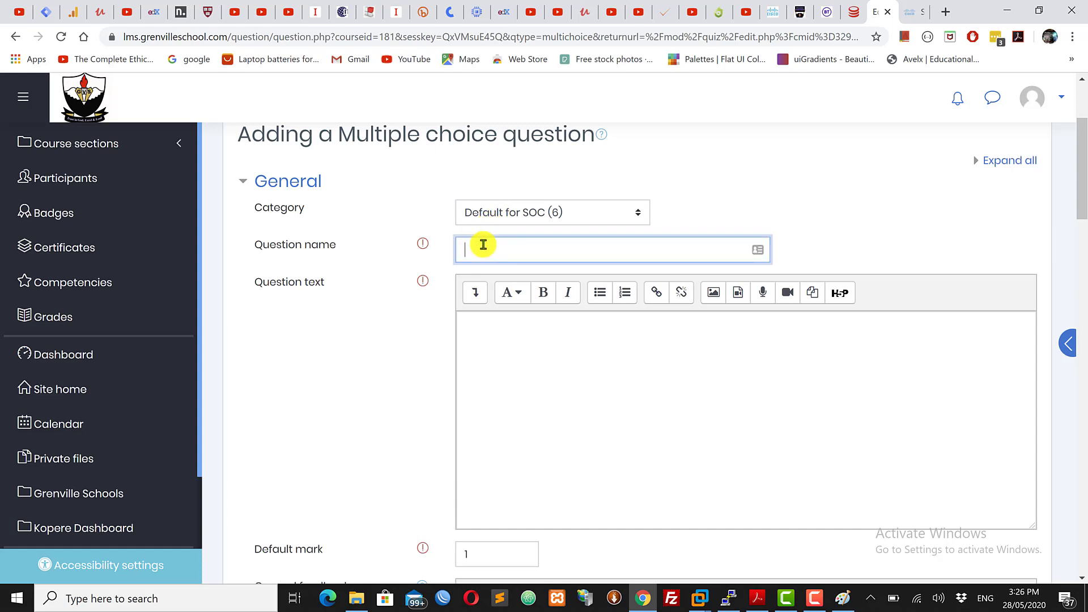
pyautogui.write('Qsn')
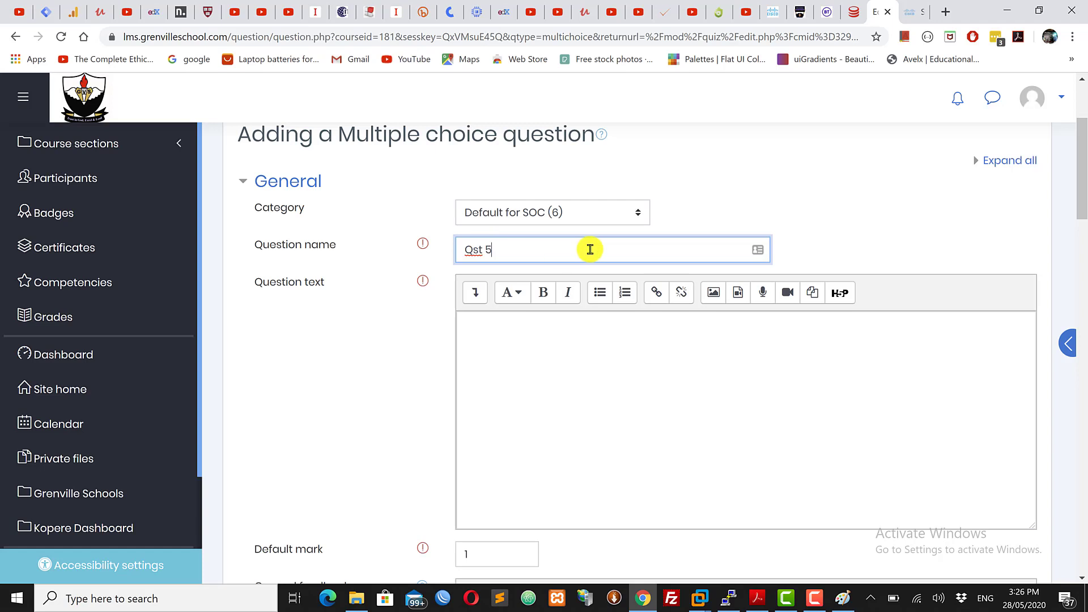
# Step: Replace the multiple choice question's name with "rec876"
pyautogui.press('BackSpace')
pyautogui.press('BackSpace')
pyautogui.press('BackSpace')
pyautogui.press('BackSpace')
pyautogui.press('BackSpace')
pyautogui.write('rec876')
# Step: Try to paste the copied question snapshot directly into the question text
pyautogui.click(513, 324)
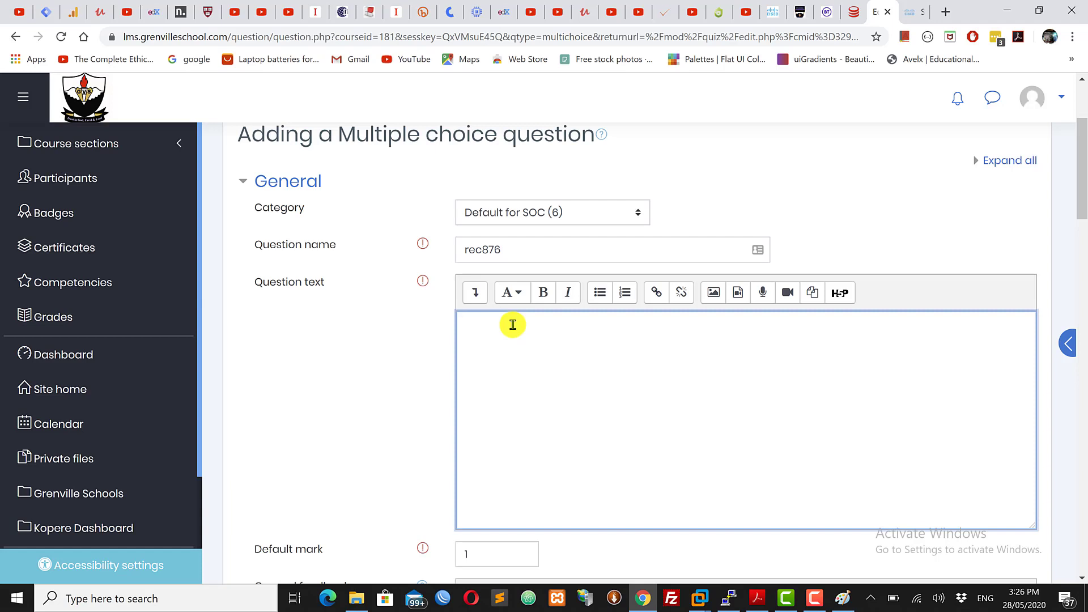
pyautogui.rightClick(513, 324)
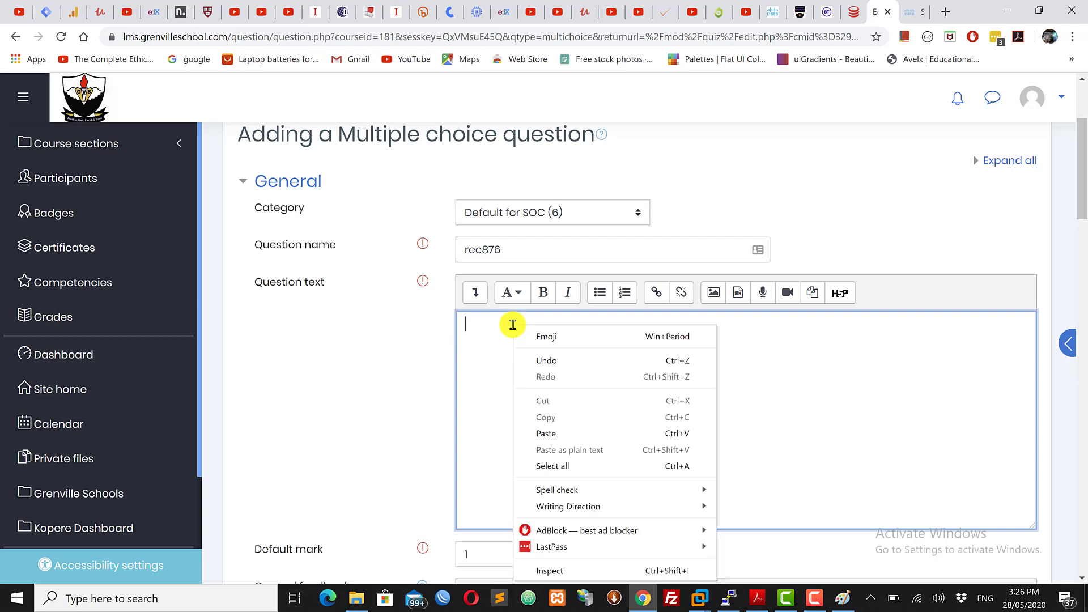
pyautogui.click(565, 433)
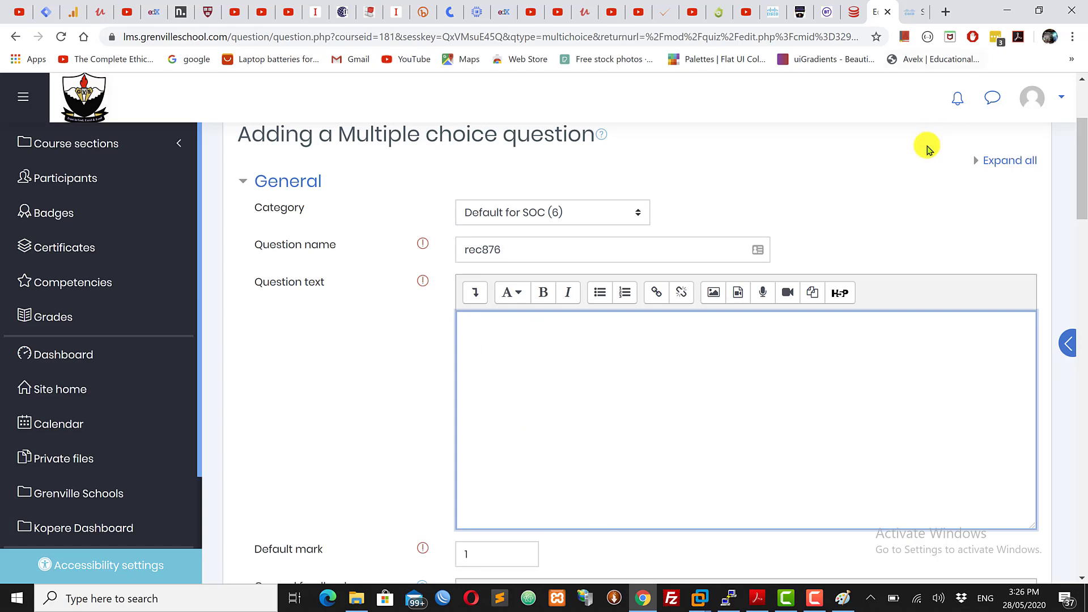
# Step: Switch to Paint and paste the copied chromatography question snapshot onto the blank canvas
pyautogui.click(760, 599)
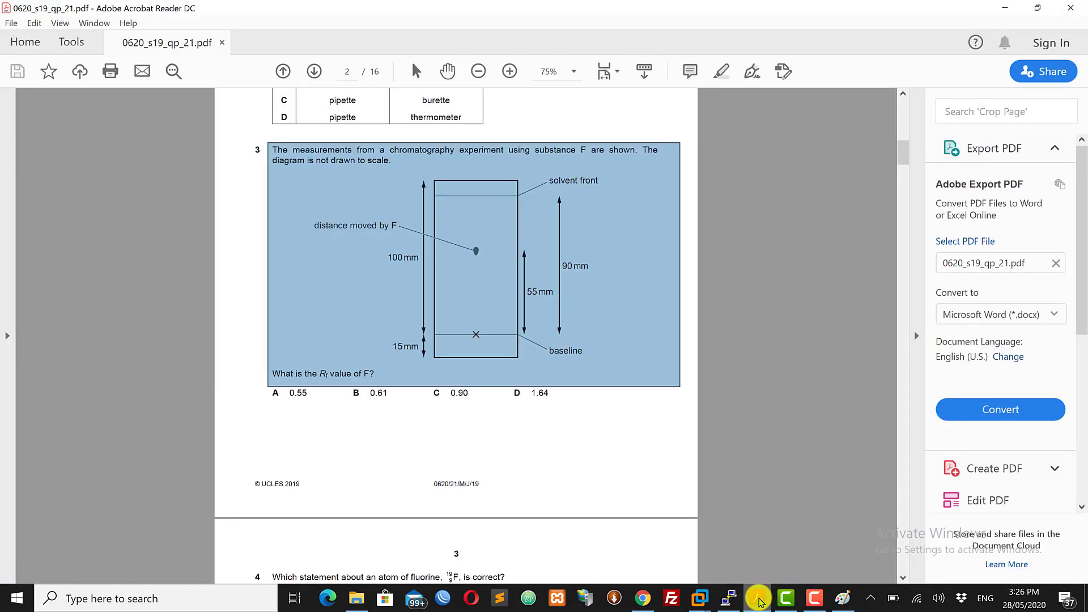
pyautogui.click(760, 599)
pyautogui.click(1007, 10)
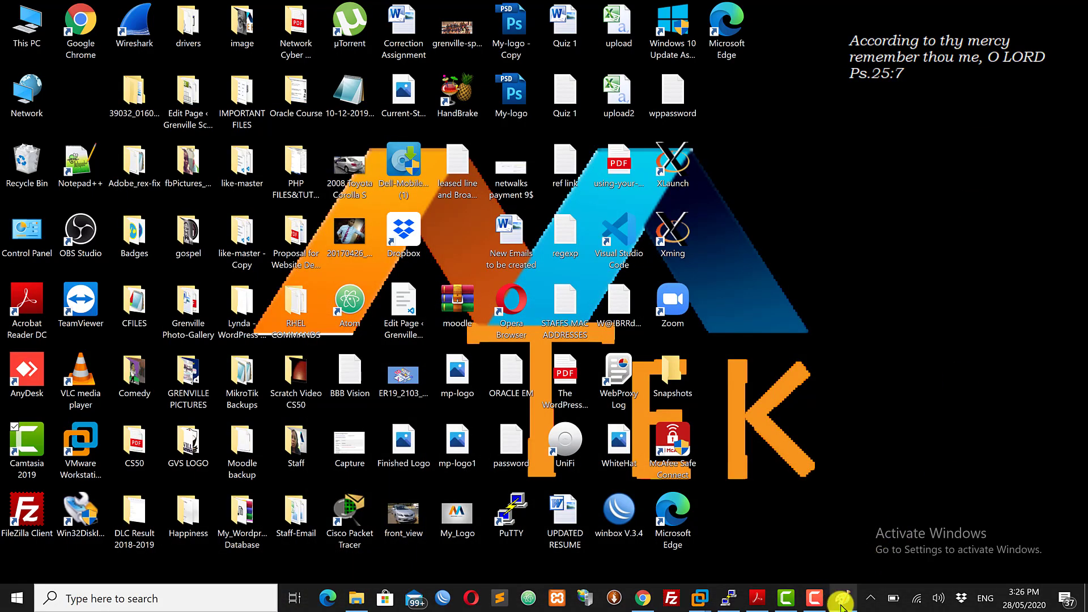
pyautogui.click(841, 596)
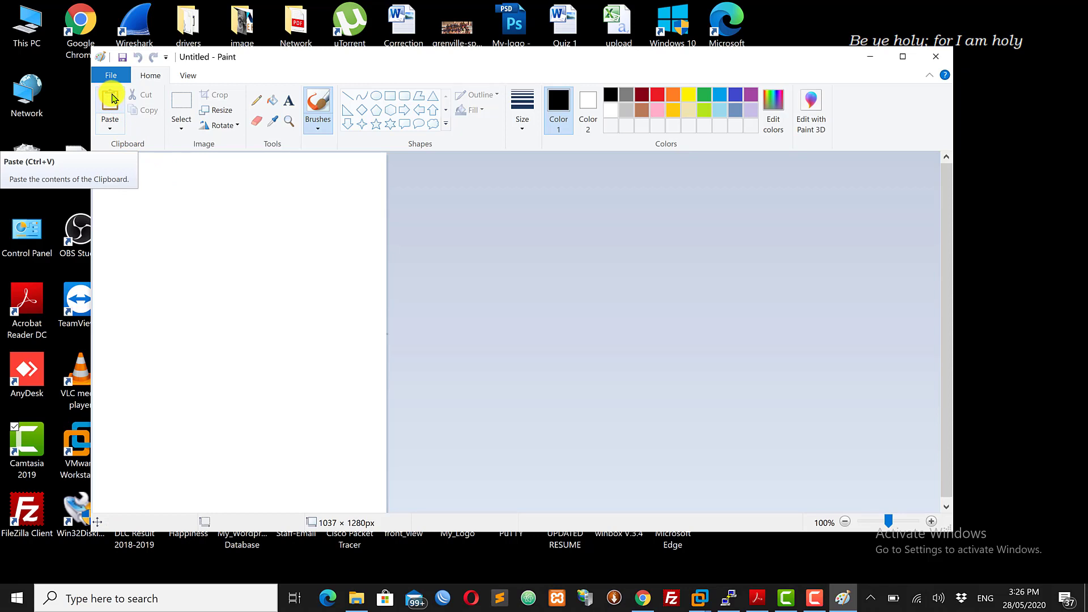
pyautogui.click(757, 598)
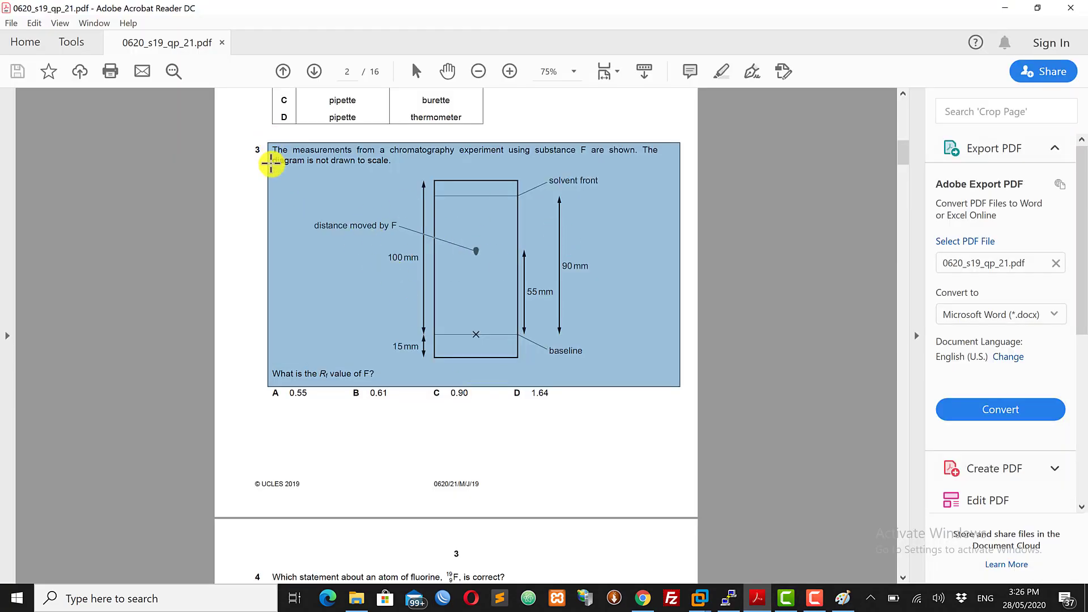
pyautogui.click(1004, 8)
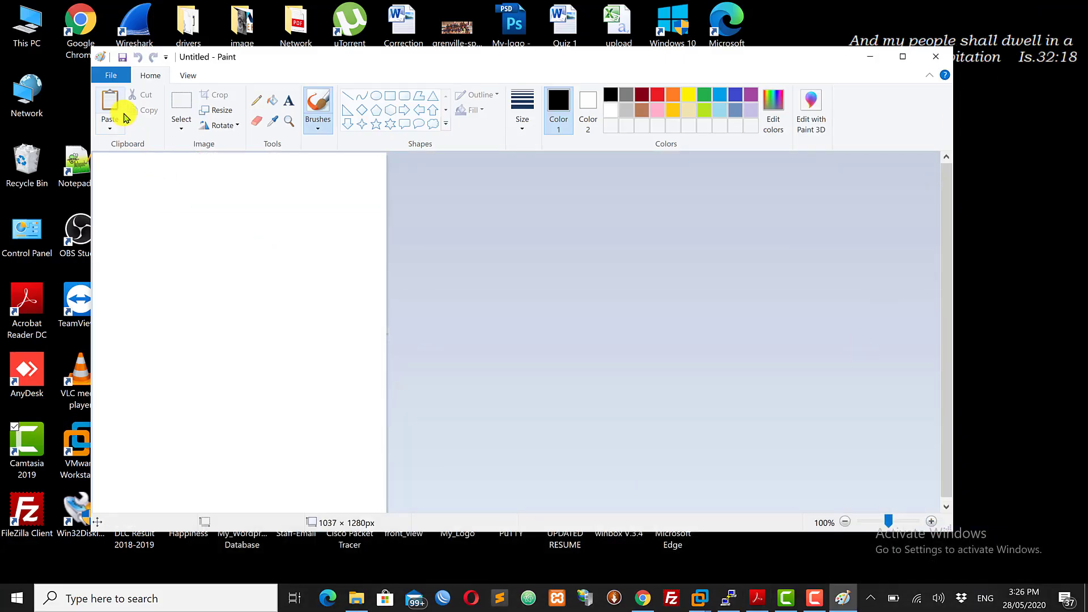
pyautogui.click(110, 104)
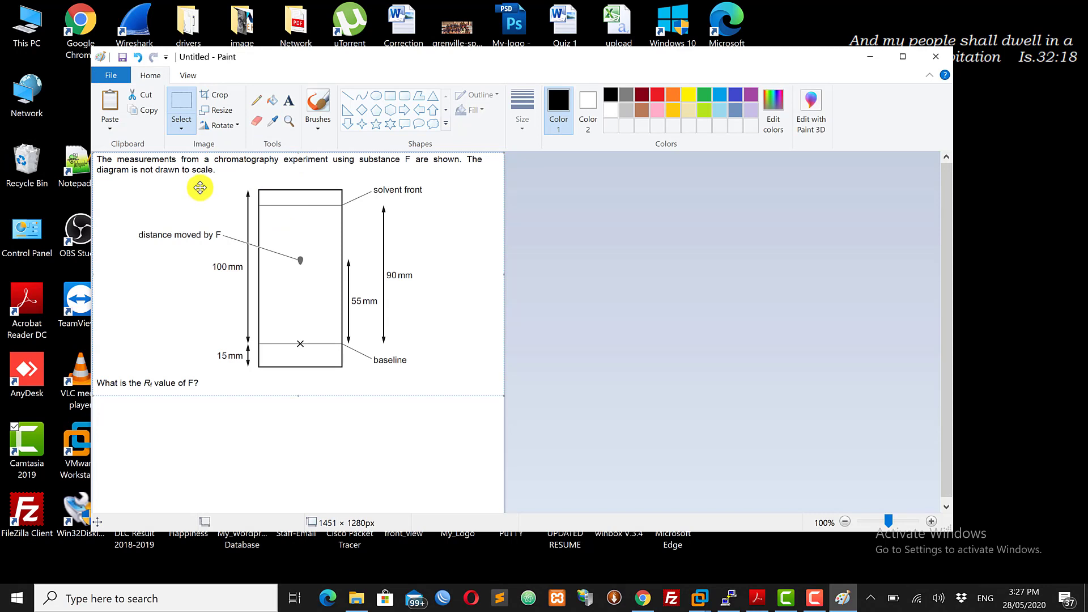
# Step: Start saving the picture as a PNG and choose the Snapshots folder on the Desktop as its location
pyautogui.click(111, 75)
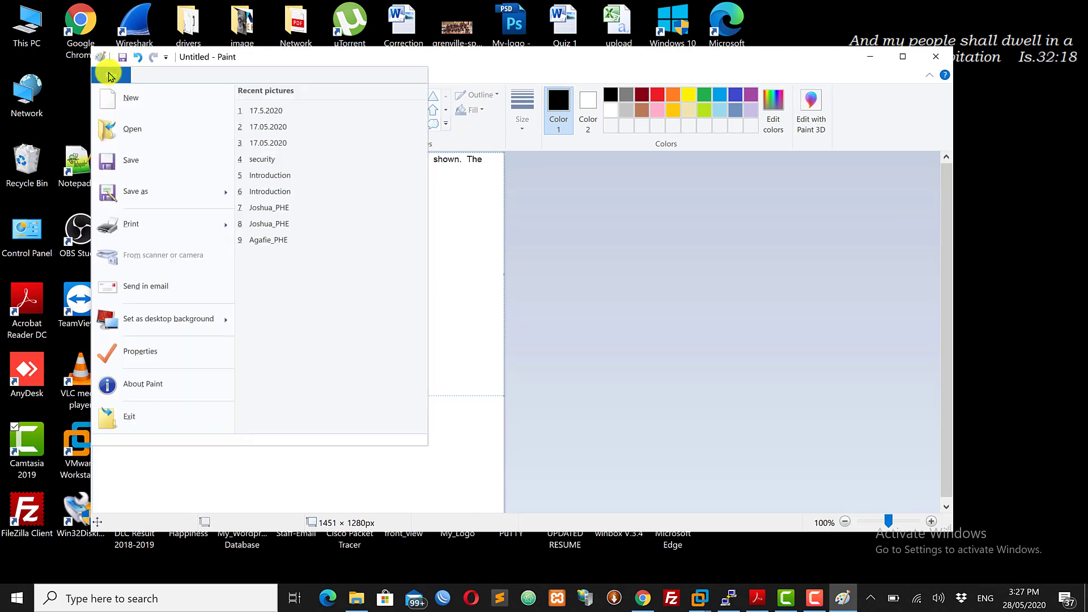
pyautogui.moveTo(136, 193)
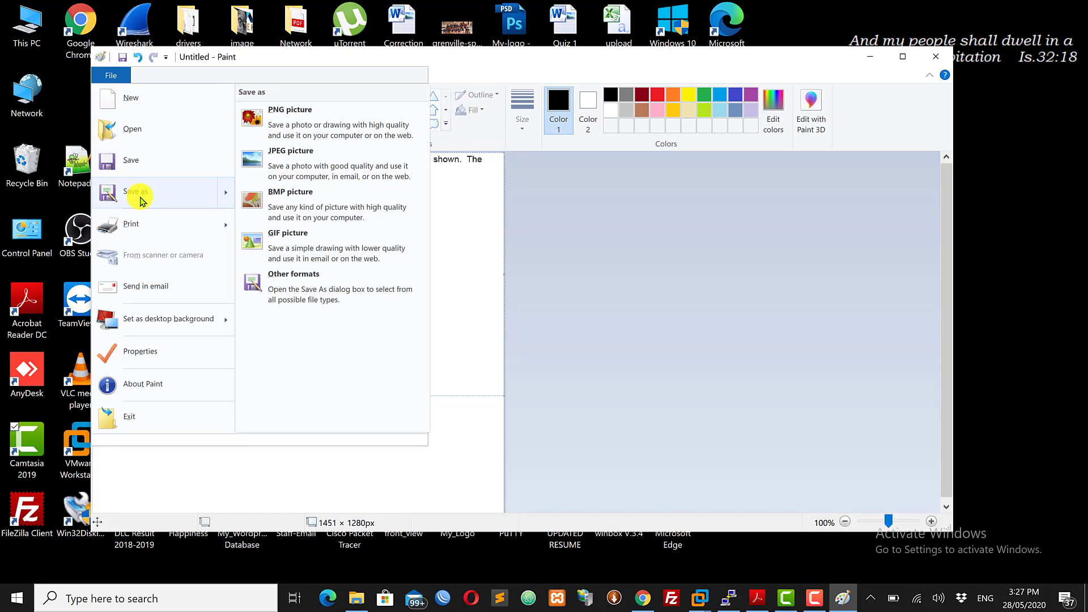
pyautogui.click(327, 120)
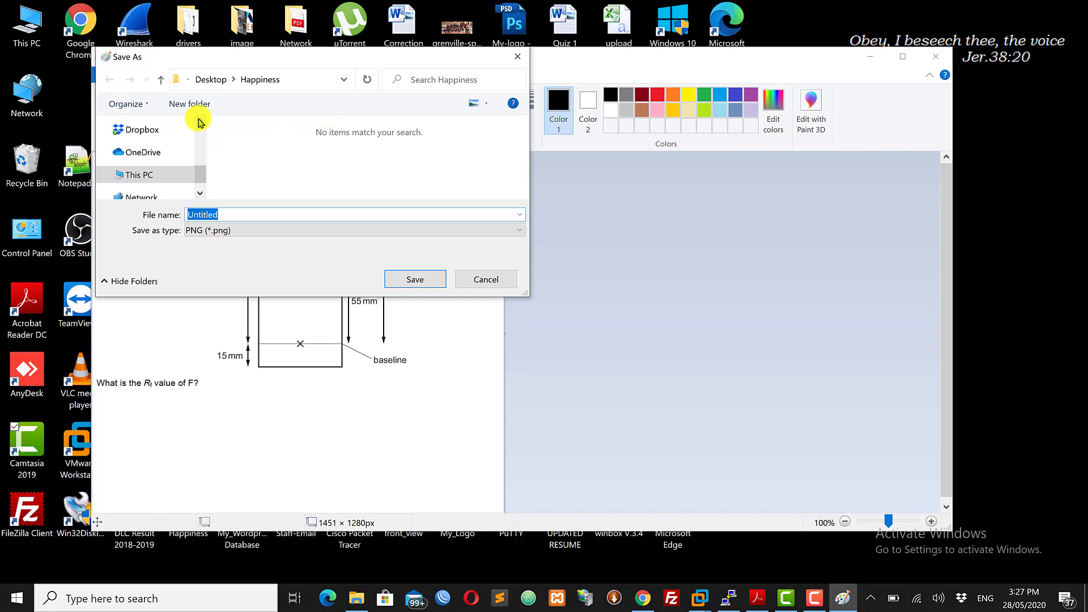
pyautogui.scroll(5, 199, 122)
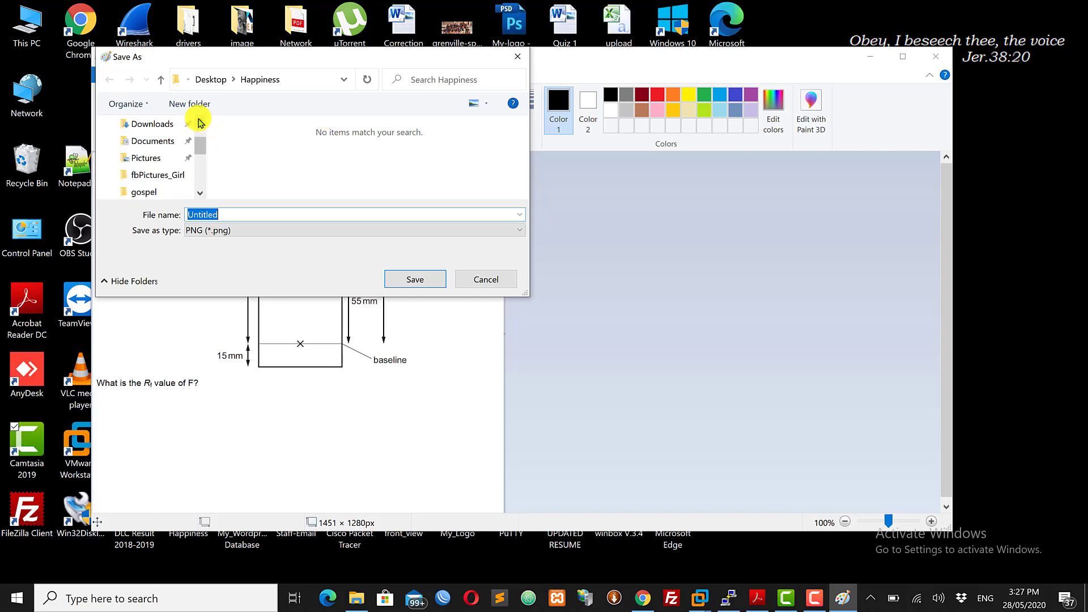
pyautogui.scroll(1, 199, 122)
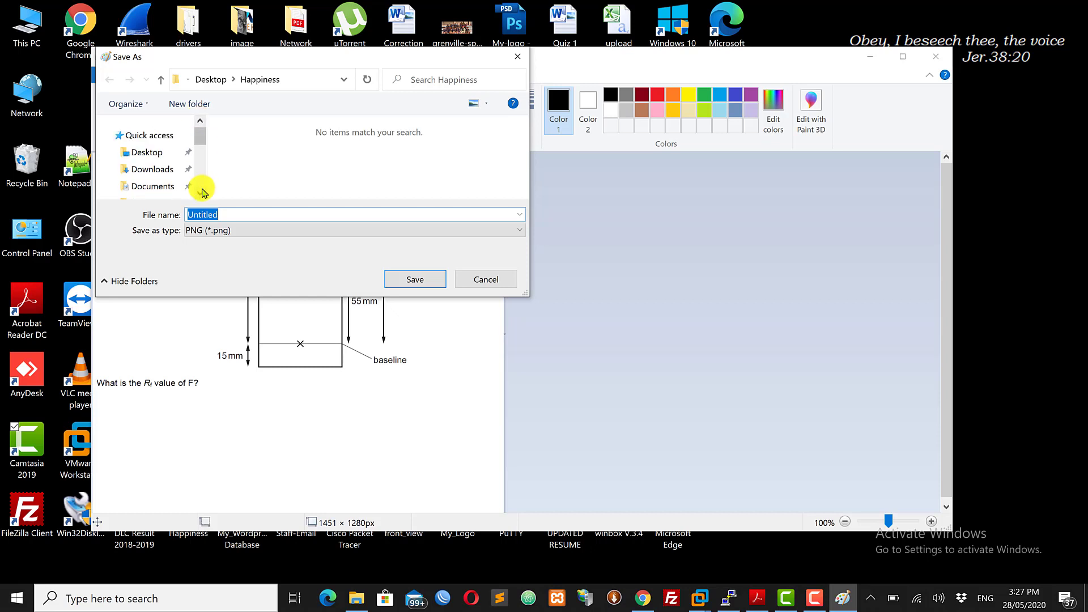
pyautogui.scroll(-4, 203, 194)
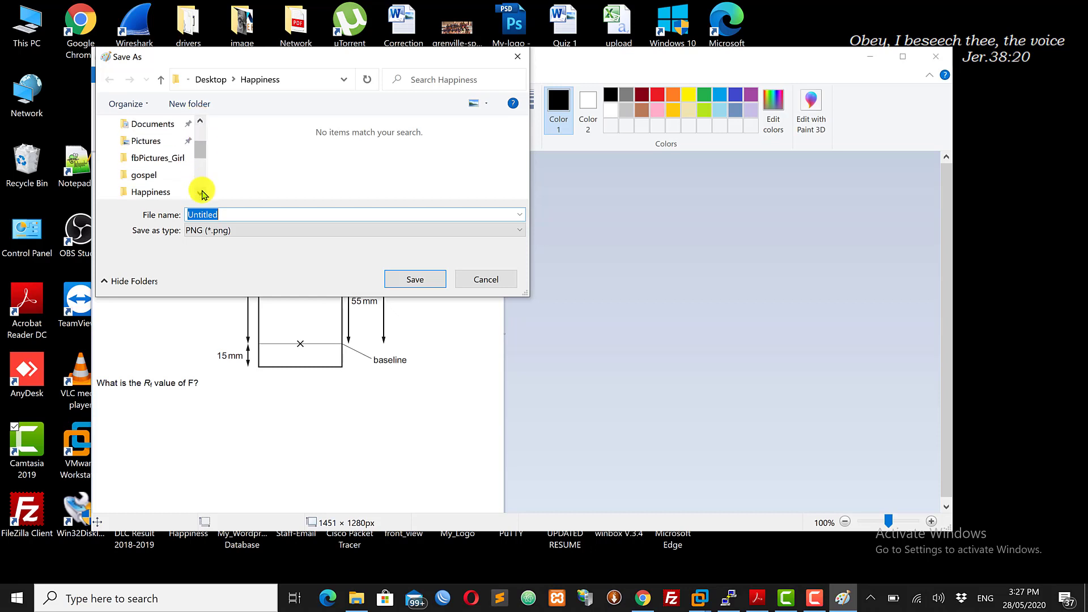
pyautogui.moveTo(199, 146); pyautogui.dragTo(199, 110)
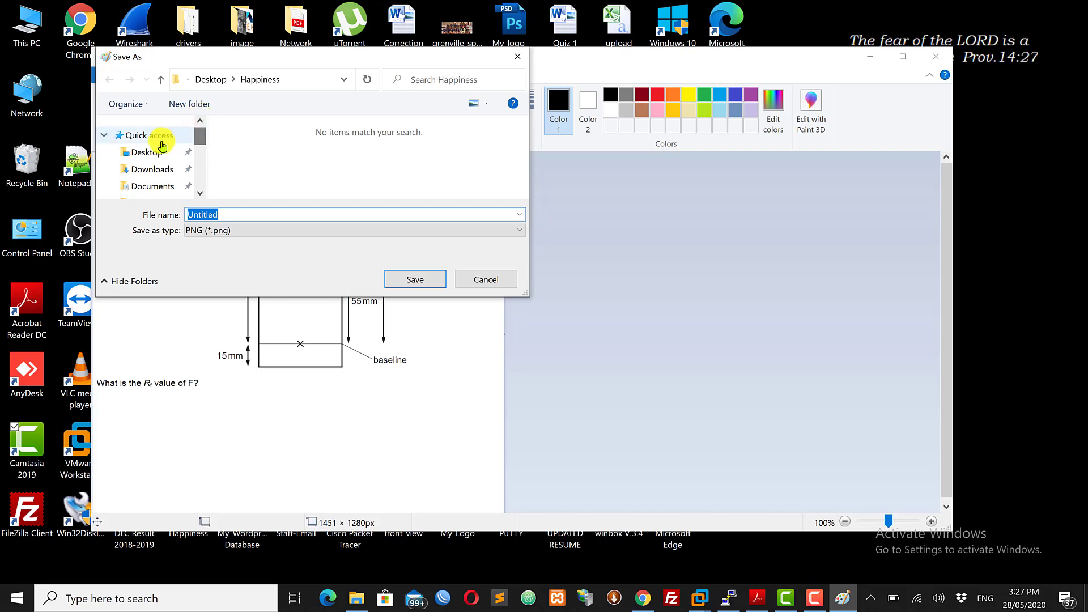
pyautogui.click(150, 154)
pyautogui.click(279, 163)
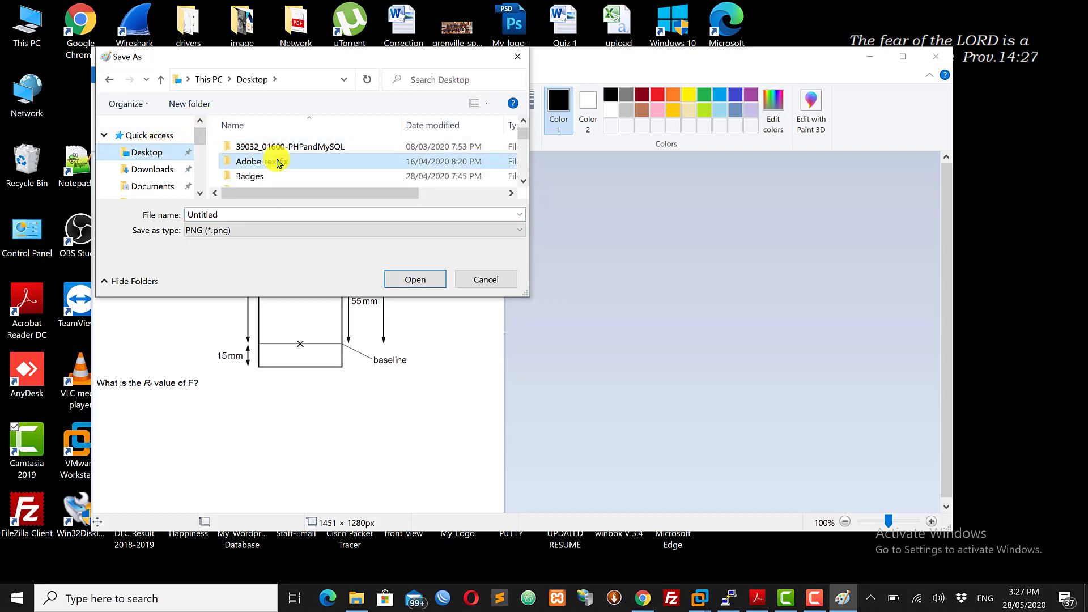
pyautogui.press('s')
pyautogui.click(279, 163)
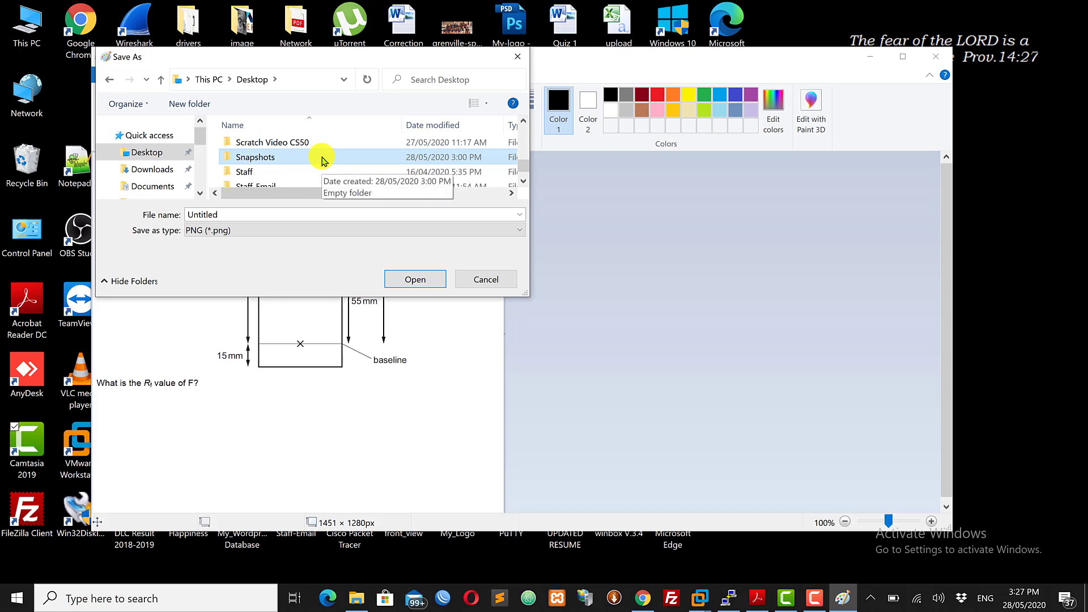
pyautogui.doubleClick(274, 158)
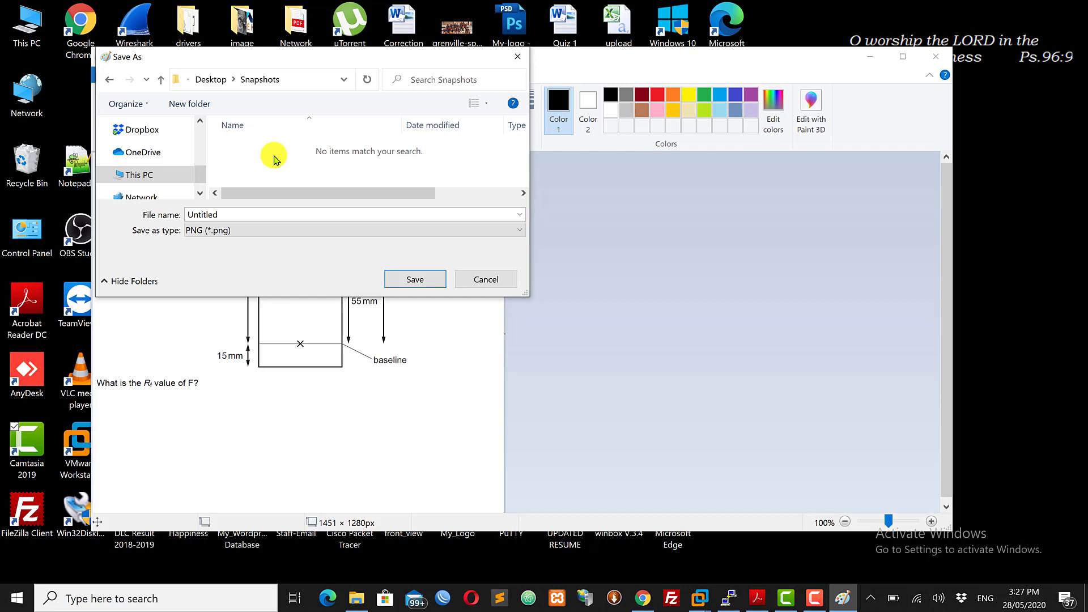
# Step: Name the PNG file qst1, save it and close Paint
pyautogui.doubleClick(224, 214)
pyautogui.write('q')
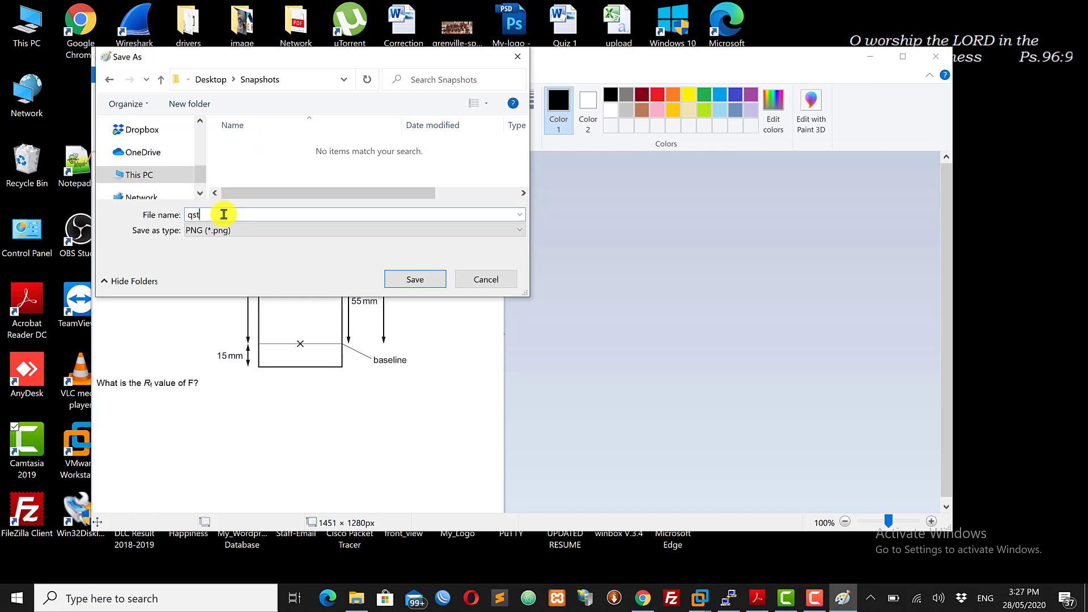
pyautogui.write('st2')
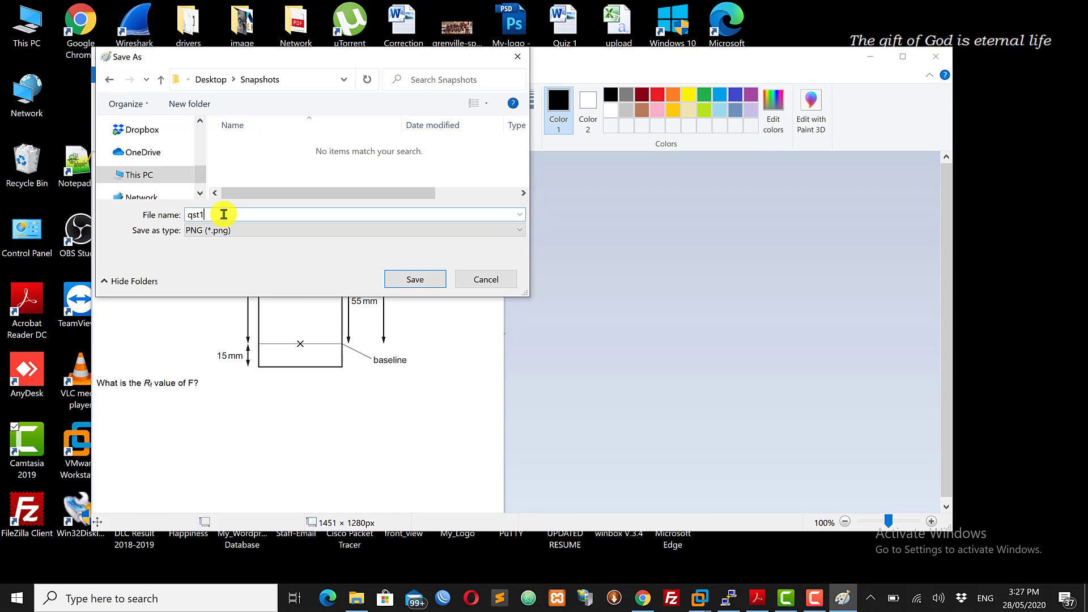
pyautogui.click(406, 280)
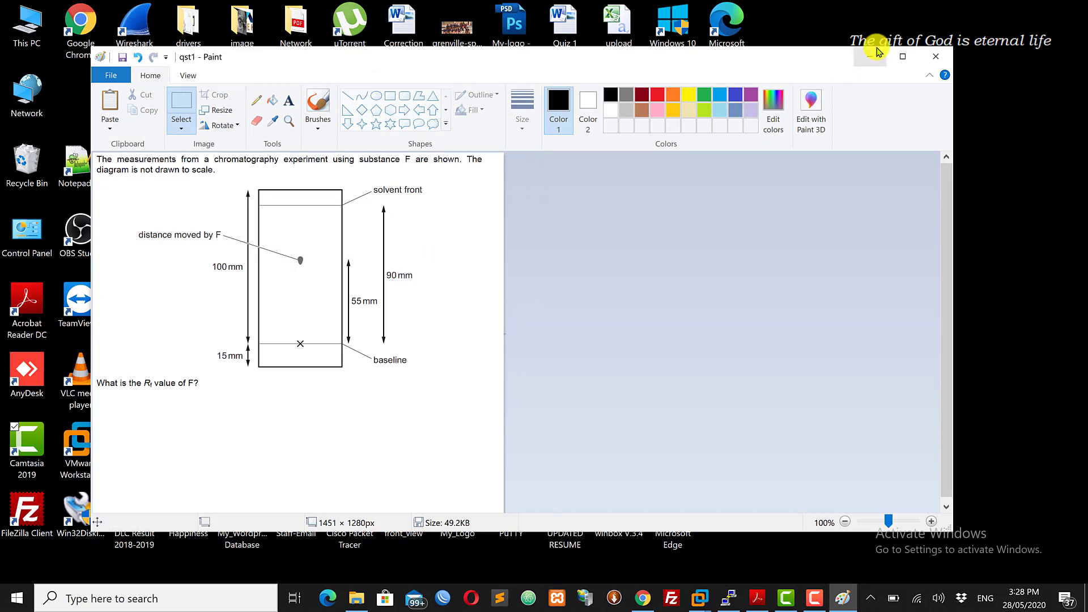
pyautogui.click(946, 57)
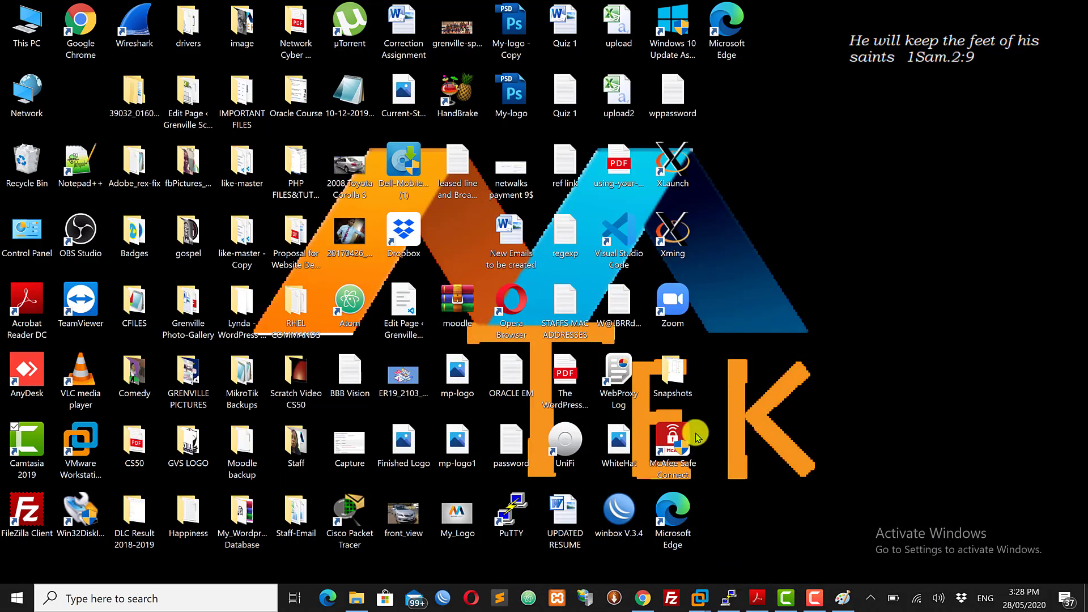
# Step: Open qst1 from the Snapshots folder on the desktop to check the saved picture, then put the windows away
pyautogui.doubleClick(674, 387)
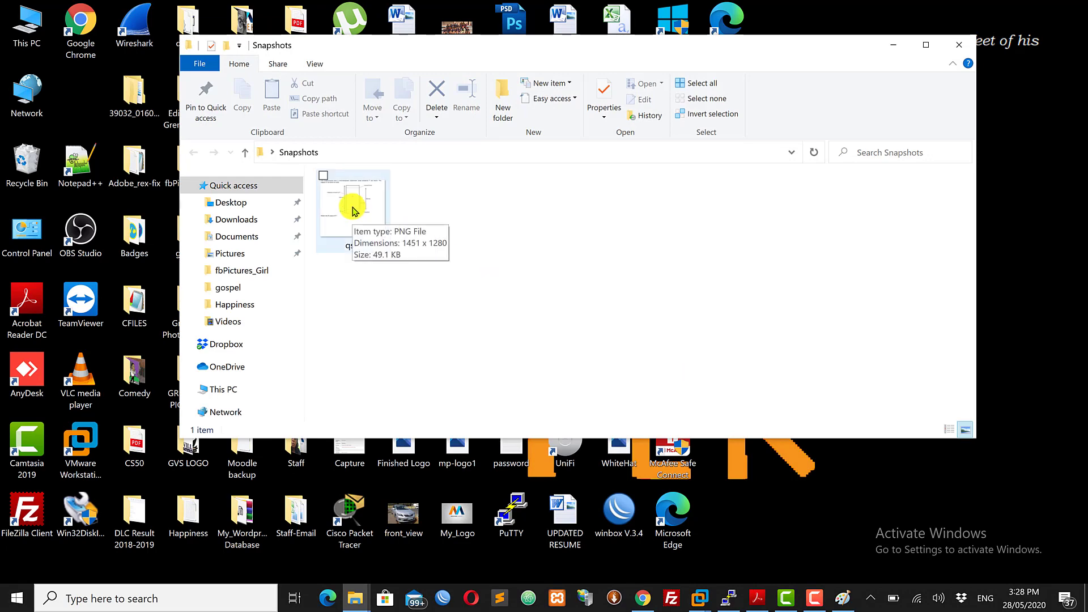
pyautogui.doubleClick(352, 211)
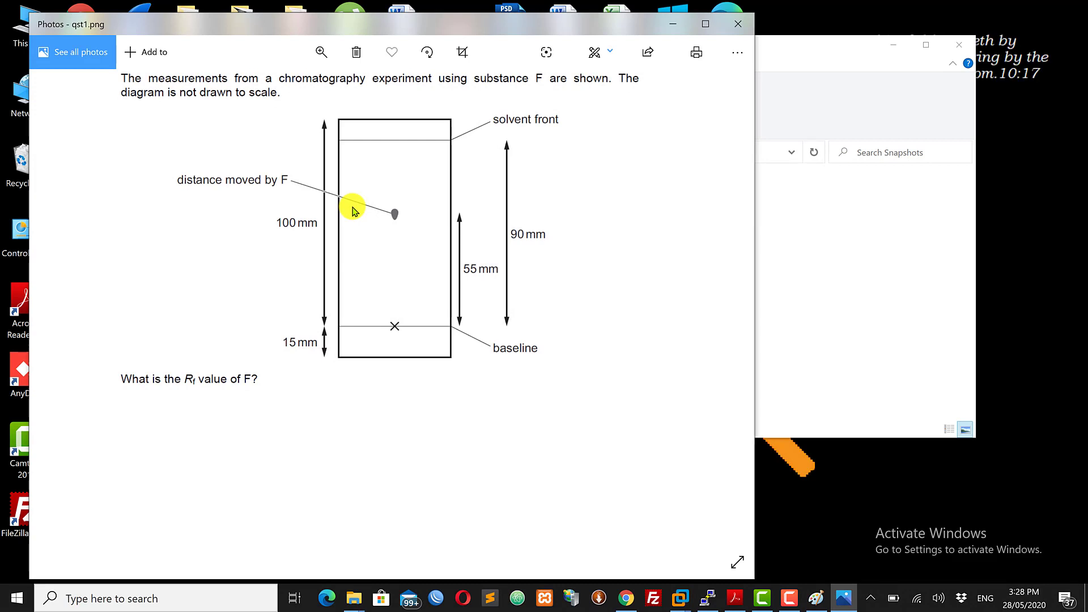
pyautogui.click(736, 25)
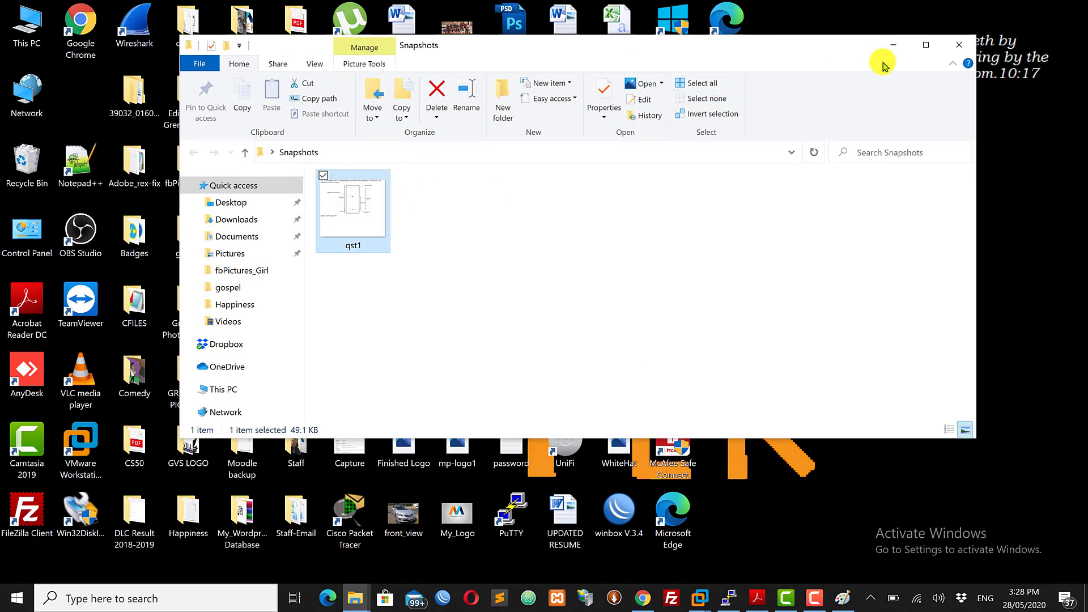
pyautogui.click(893, 45)
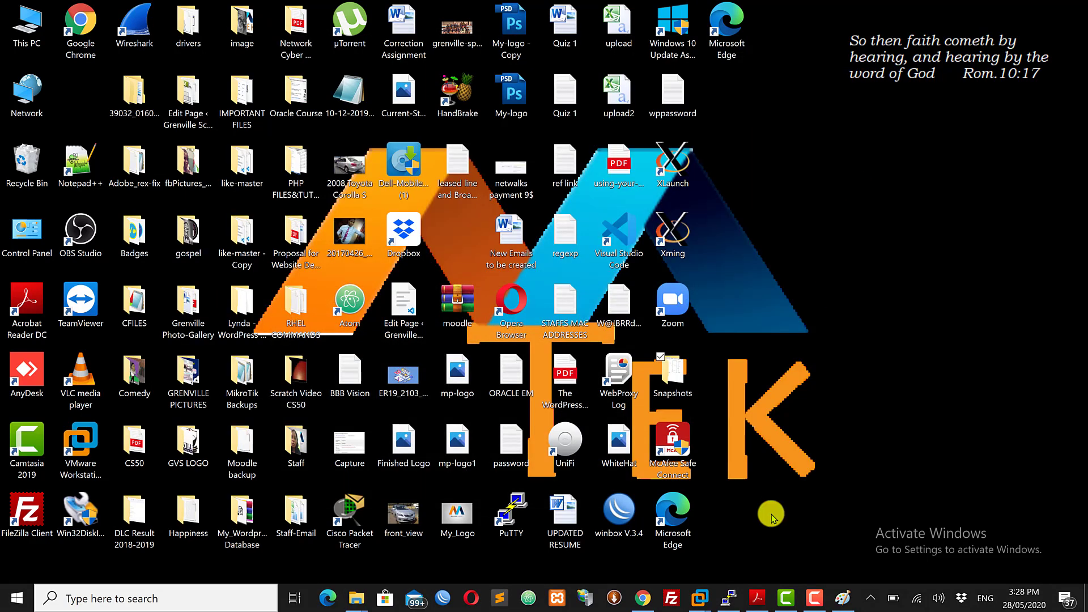
# Step: Switch back to the Moodle question in Chrome, show the additional text editor tools and examine the equation editor's operators and arrows
pyautogui.click(642, 598)
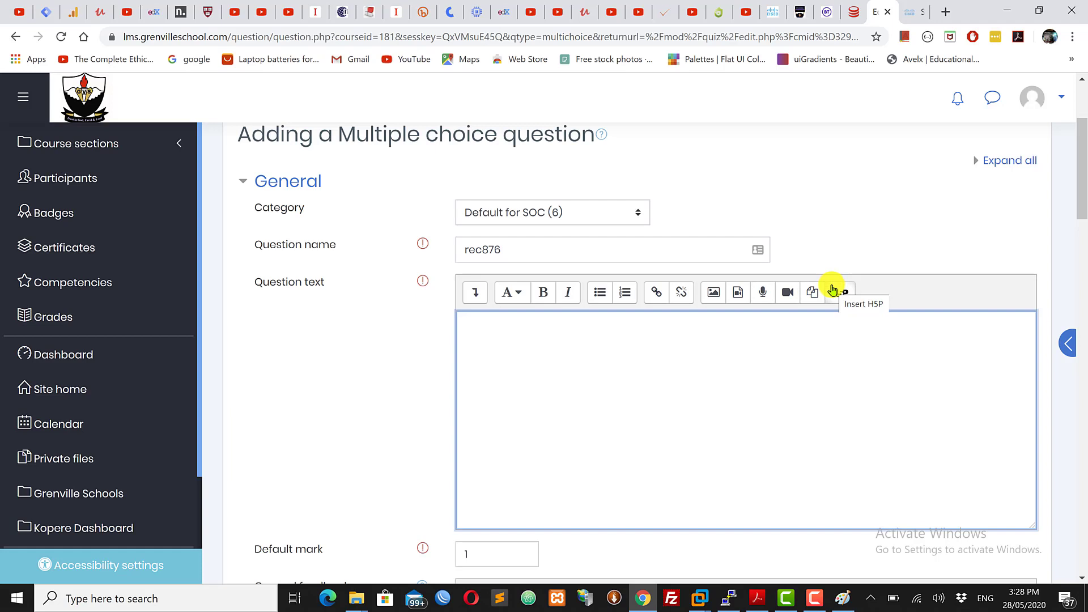
pyautogui.click(475, 295)
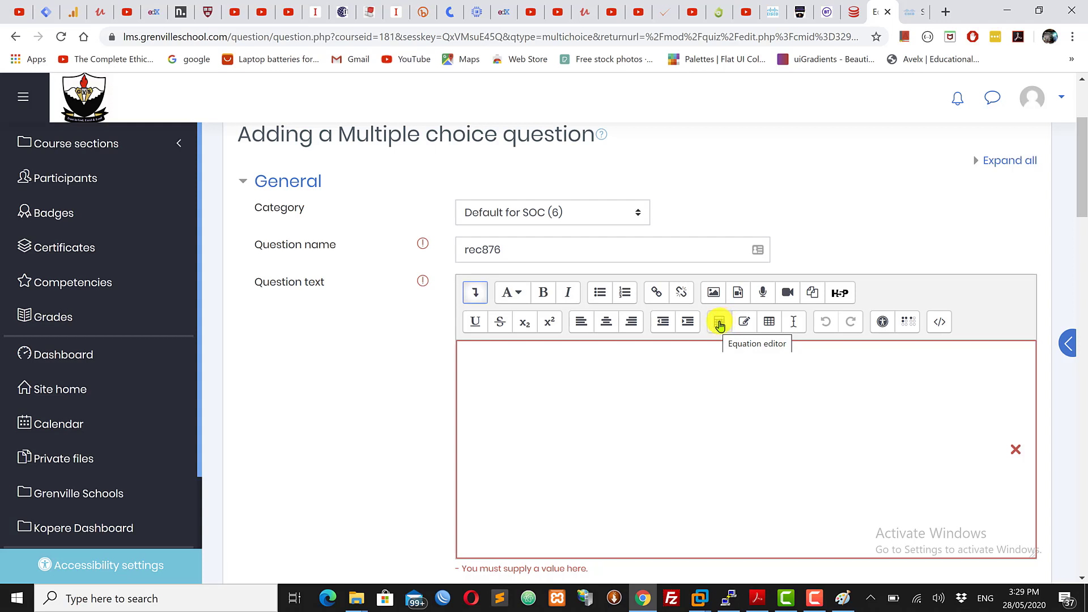
pyautogui.click(720, 324)
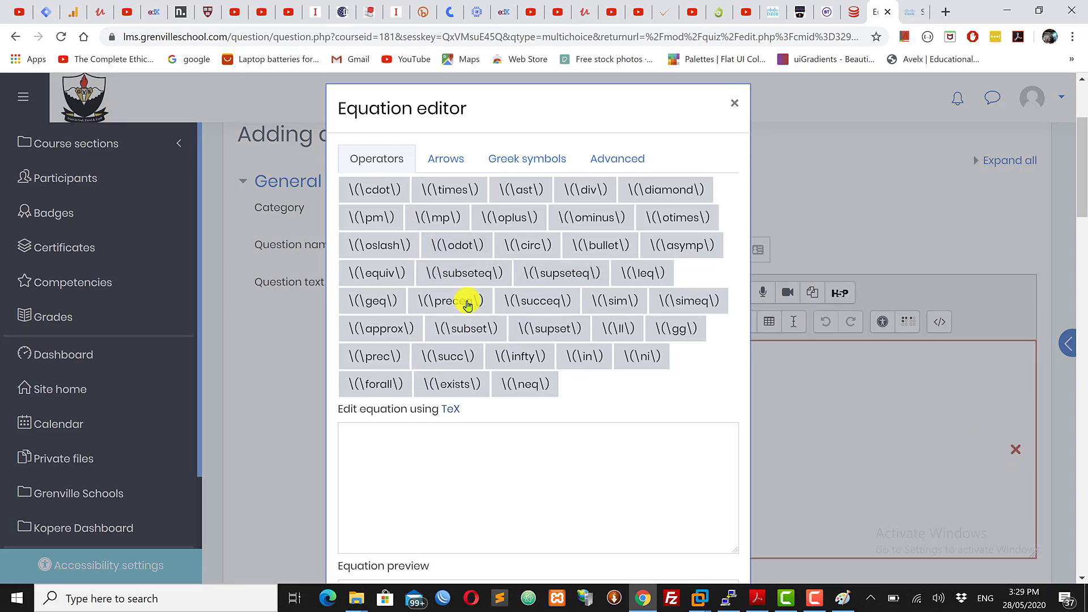
pyautogui.click(444, 159)
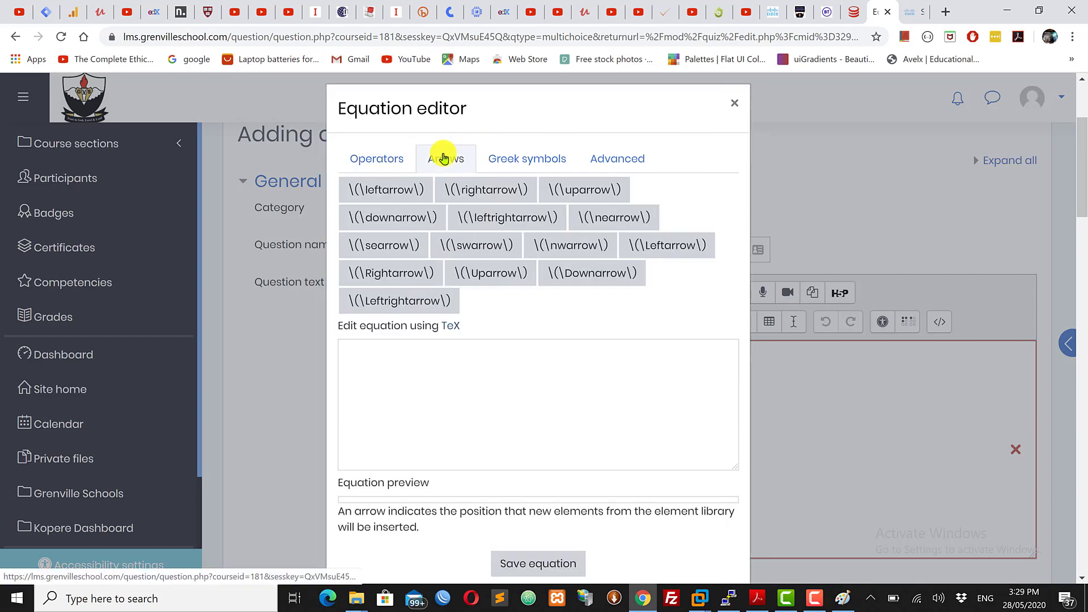
pyautogui.click(734, 105)
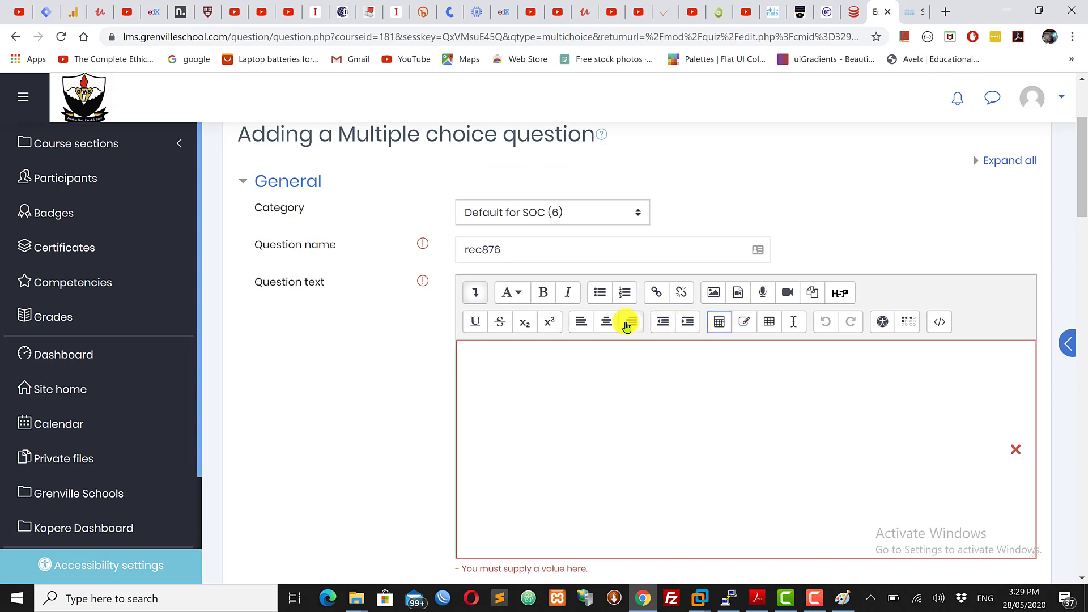
# Step: Start inserting an image into the question text and choose qst1 from the Desktop's Snapshots folder as the file to upload
pyautogui.click(713, 293)
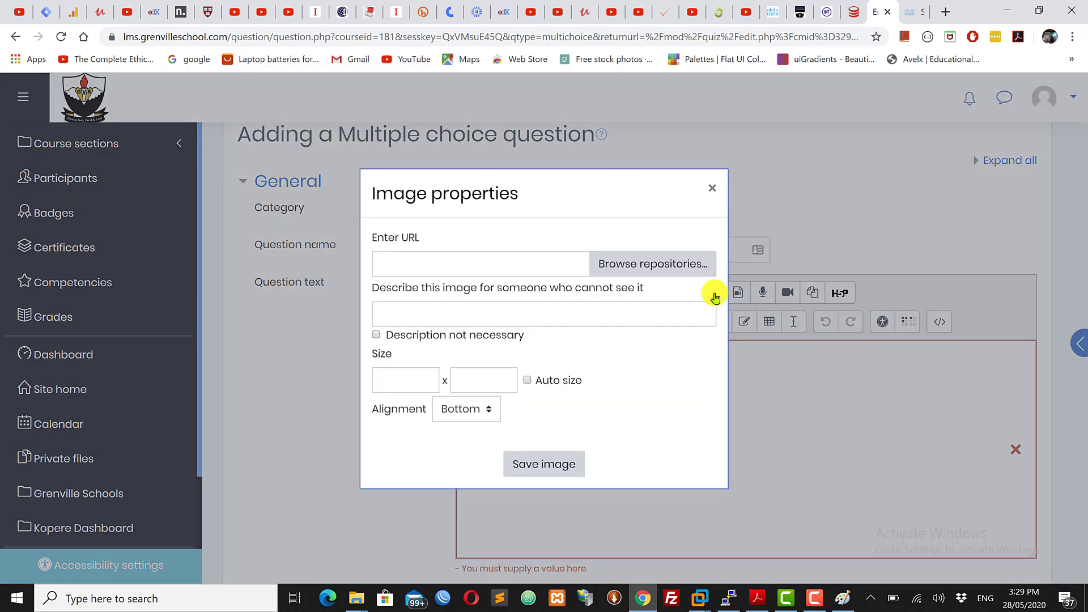
pyautogui.click(419, 267)
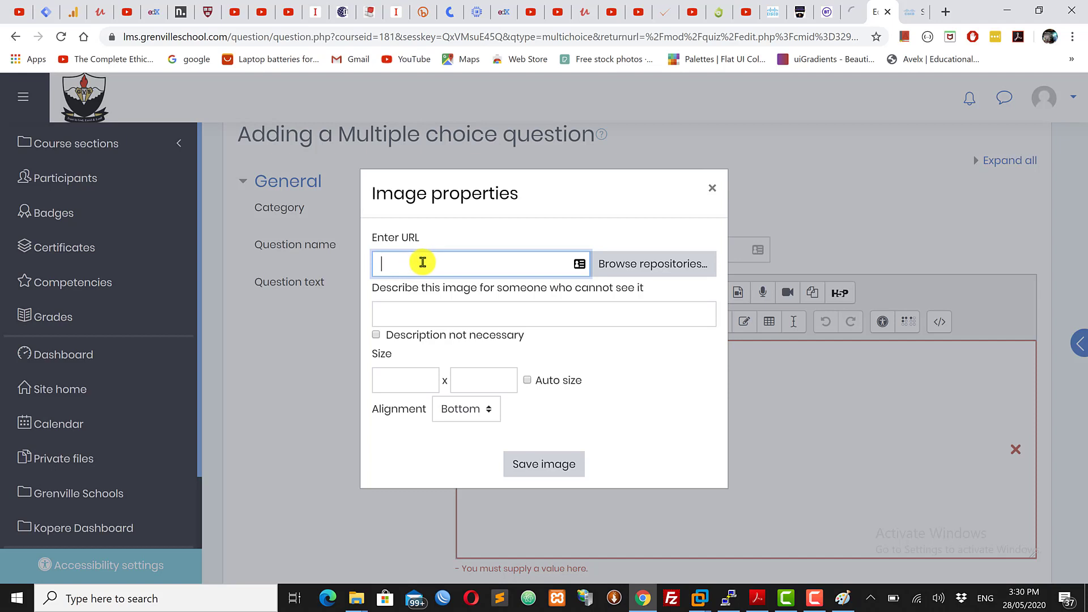
pyautogui.click(667, 266)
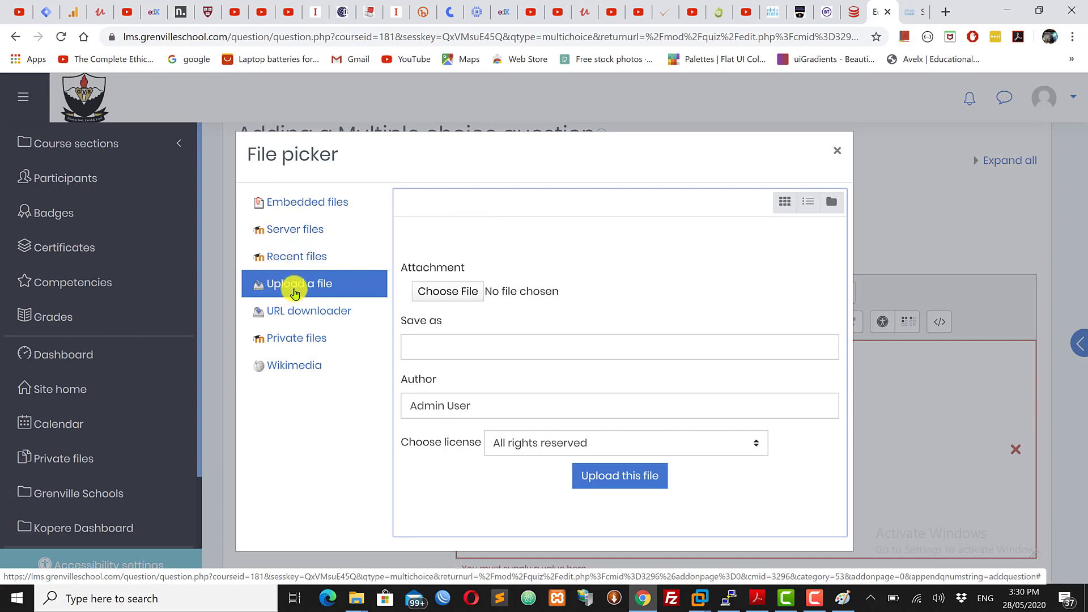
pyautogui.click(452, 291)
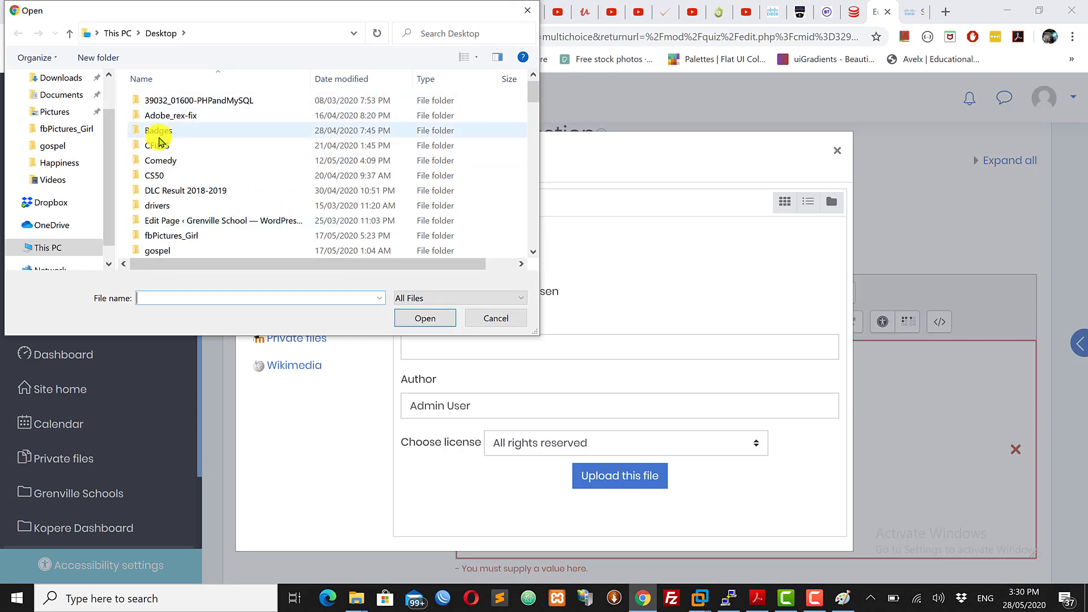
pyautogui.click(166, 148)
pyautogui.press('s')
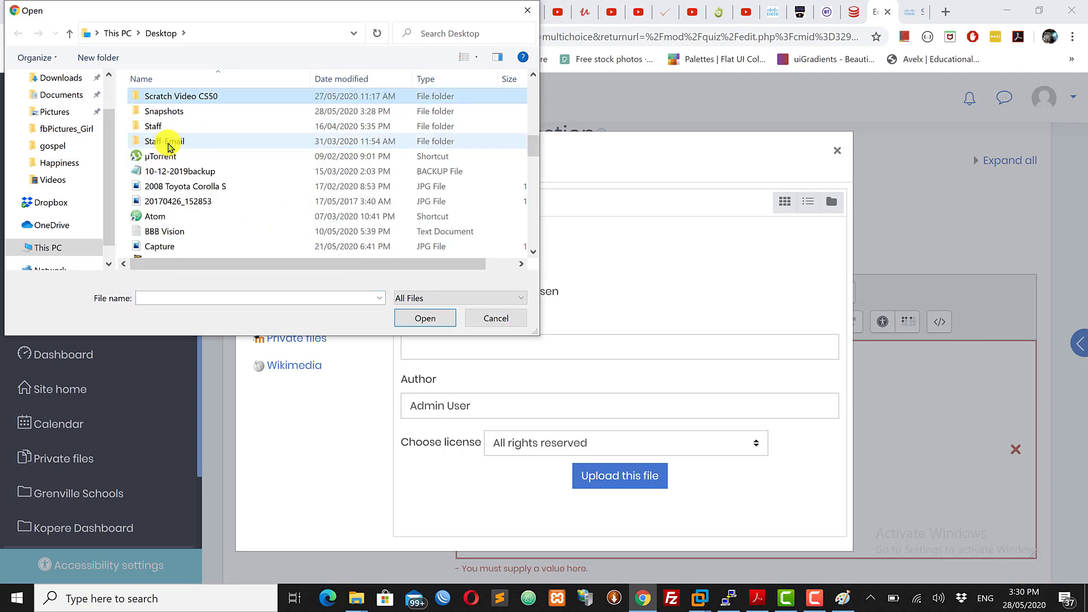
pyautogui.doubleClick(187, 116)
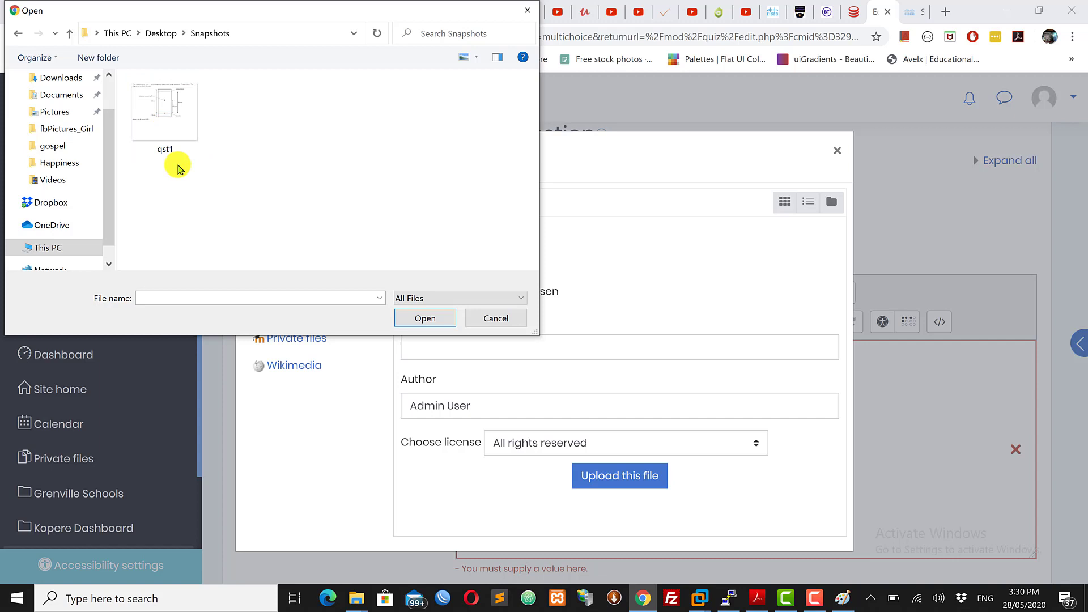
pyautogui.click(165, 121)
pyautogui.click(424, 317)
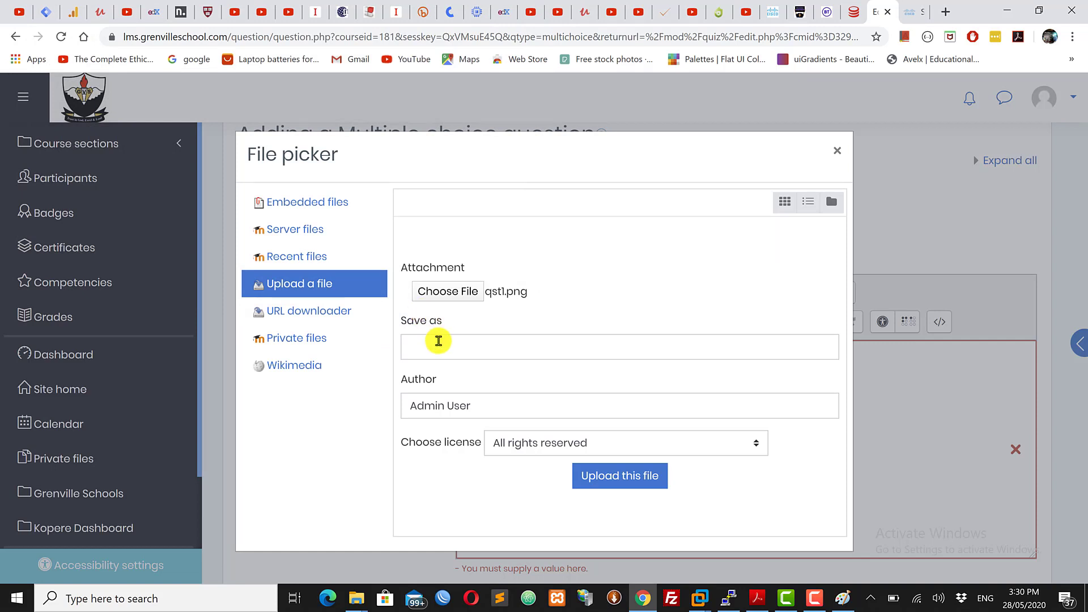
# Step: Set the uploaded file's save name to question1 and upload it
pyautogui.click(439, 342)
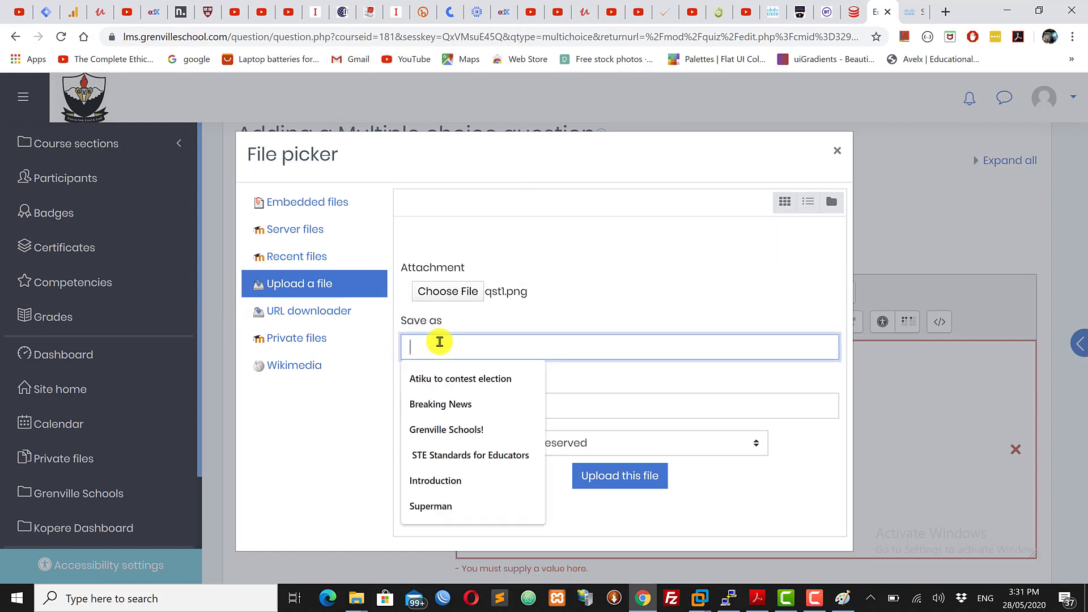
pyautogui.write('qst')
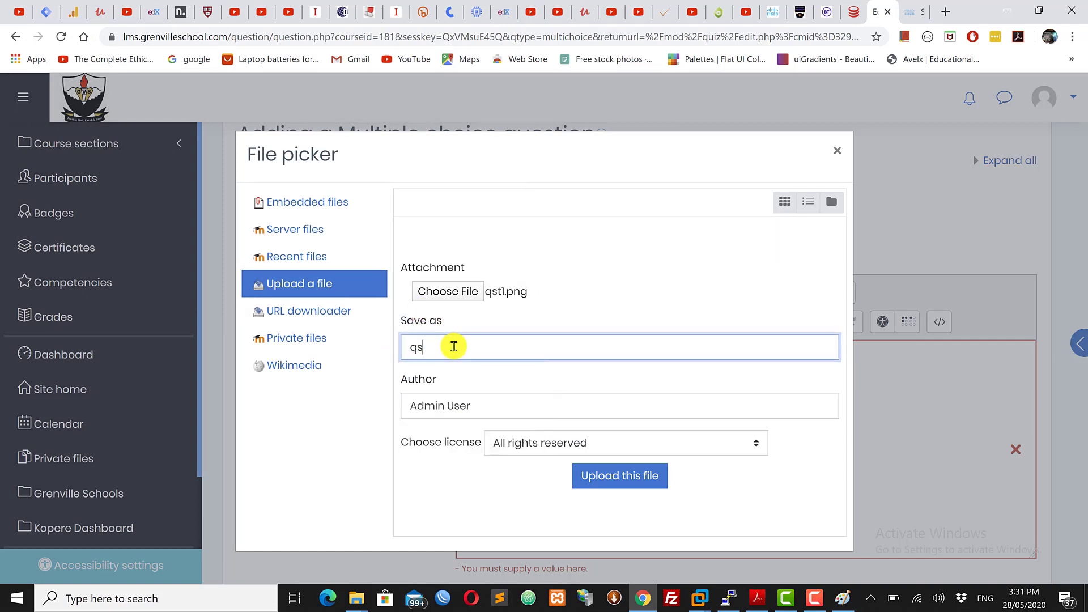
pyautogui.press('BackSpace')
pyautogui.write('uestion1')
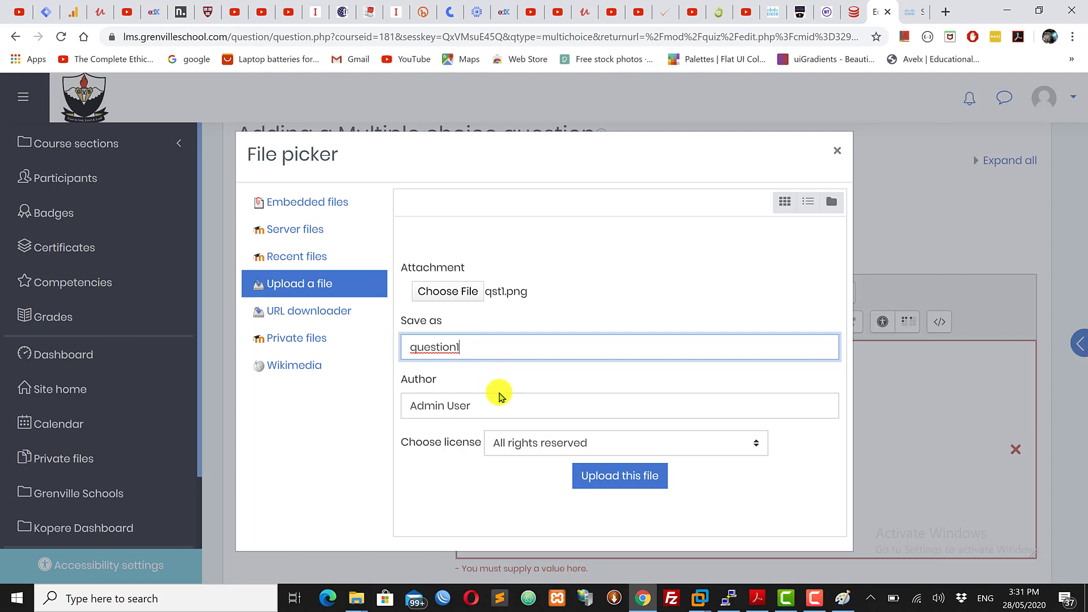
pyautogui.click(608, 476)
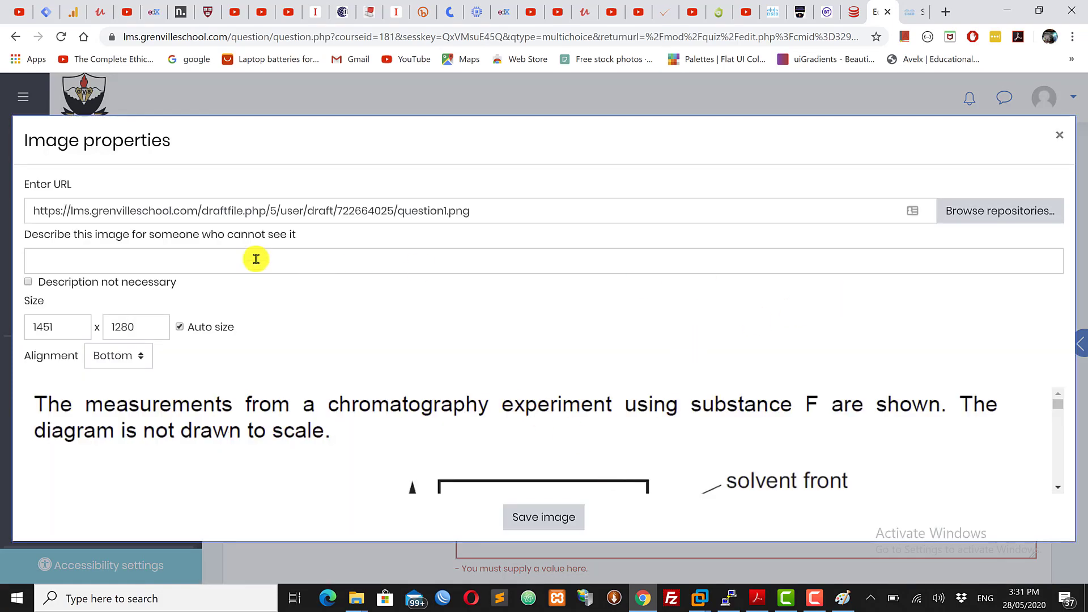
# Step: Describe the image as qst1, keep its automatic size and insert it into the question text
pyautogui.click(58, 258)
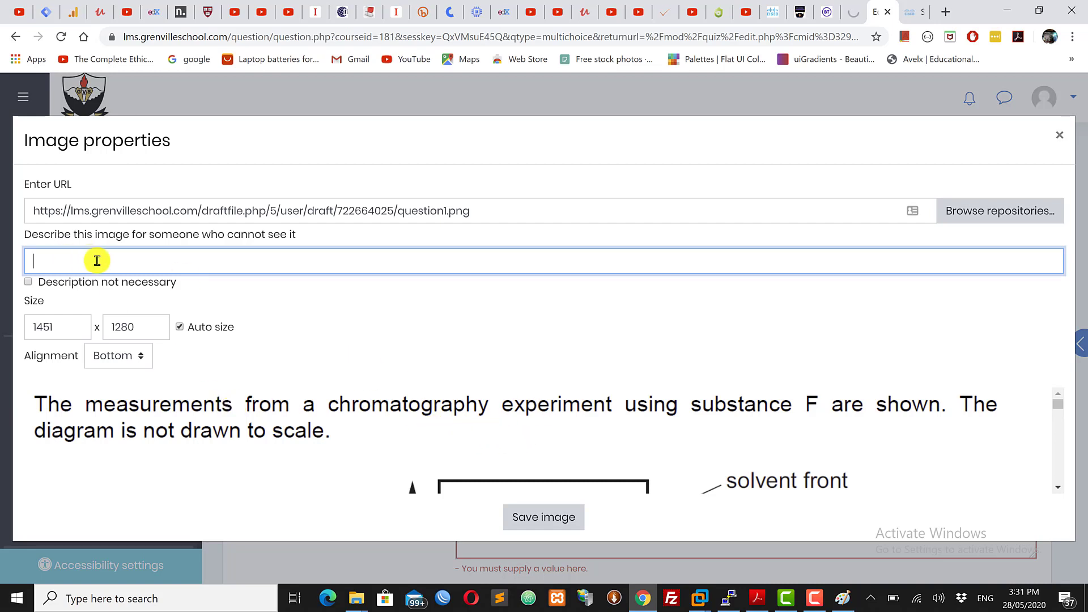
pyautogui.write('qst')
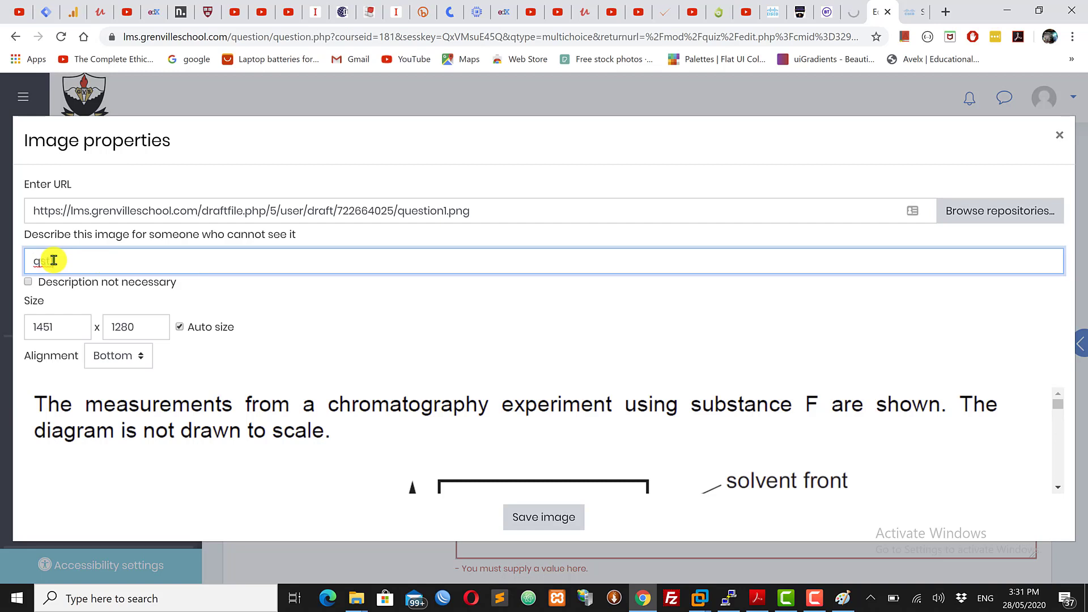
pyautogui.write('1')
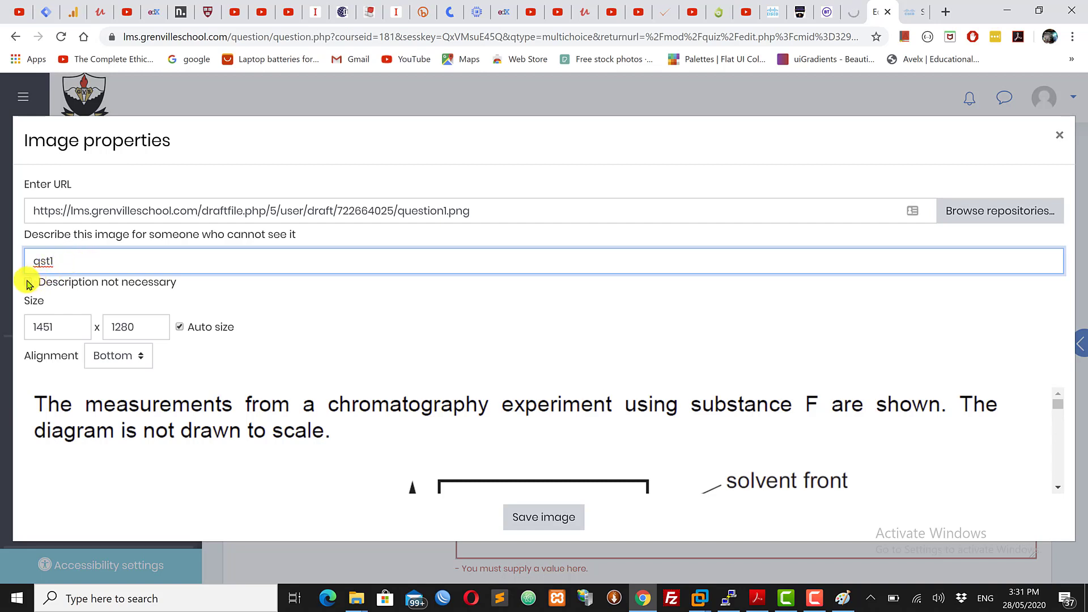
pyautogui.click(1081, 214)
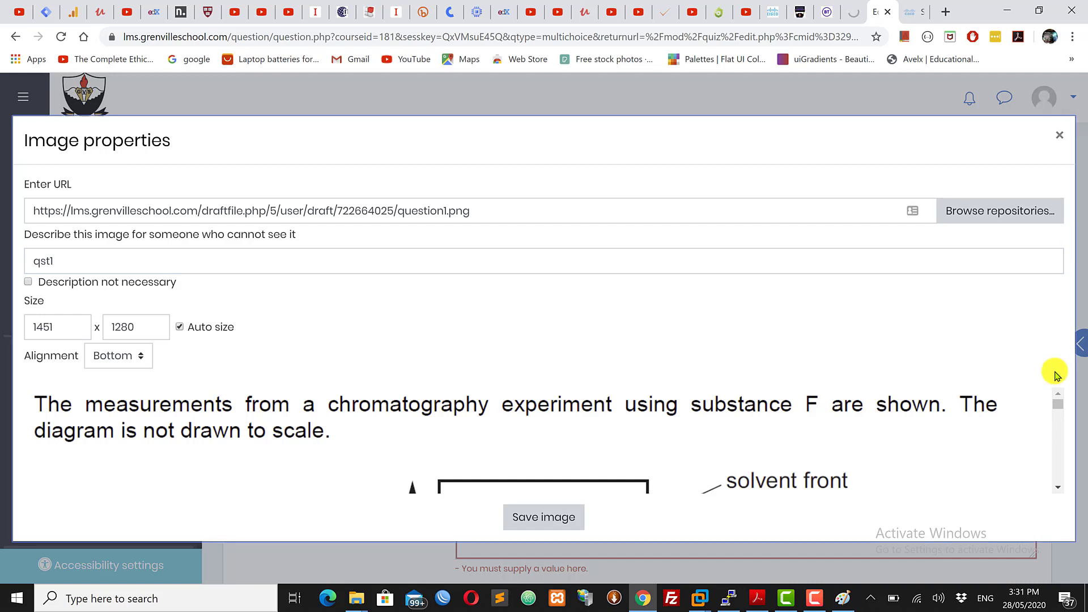
pyautogui.moveTo(1055, 406)
pyautogui.mouseDown()
pyautogui.moveTo(1059, 476)
pyautogui.moveTo(1059, 394)
pyautogui.mouseUp()
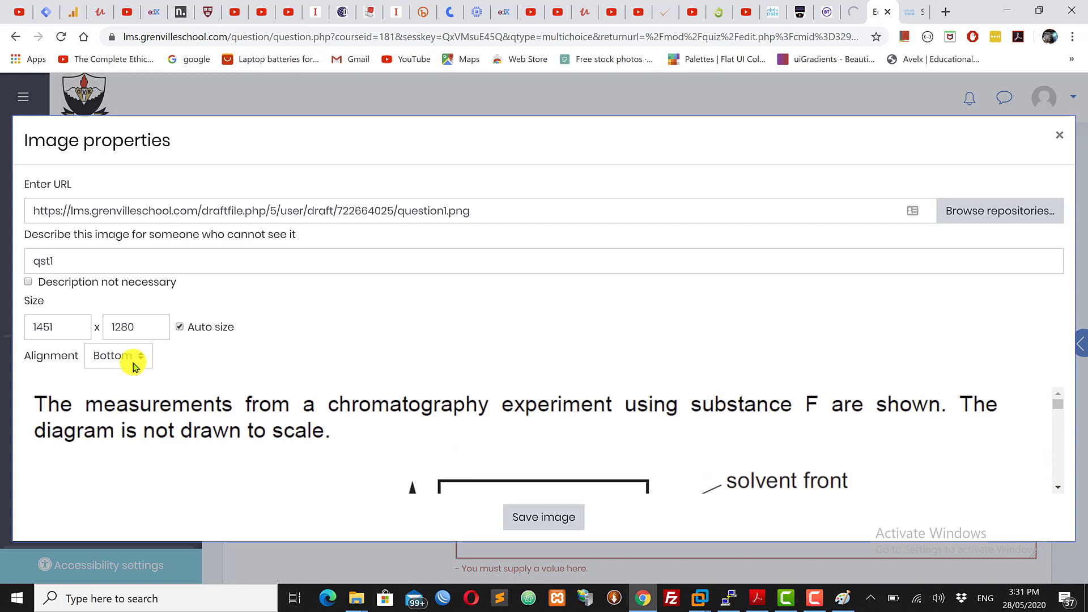
pyautogui.click(179, 328)
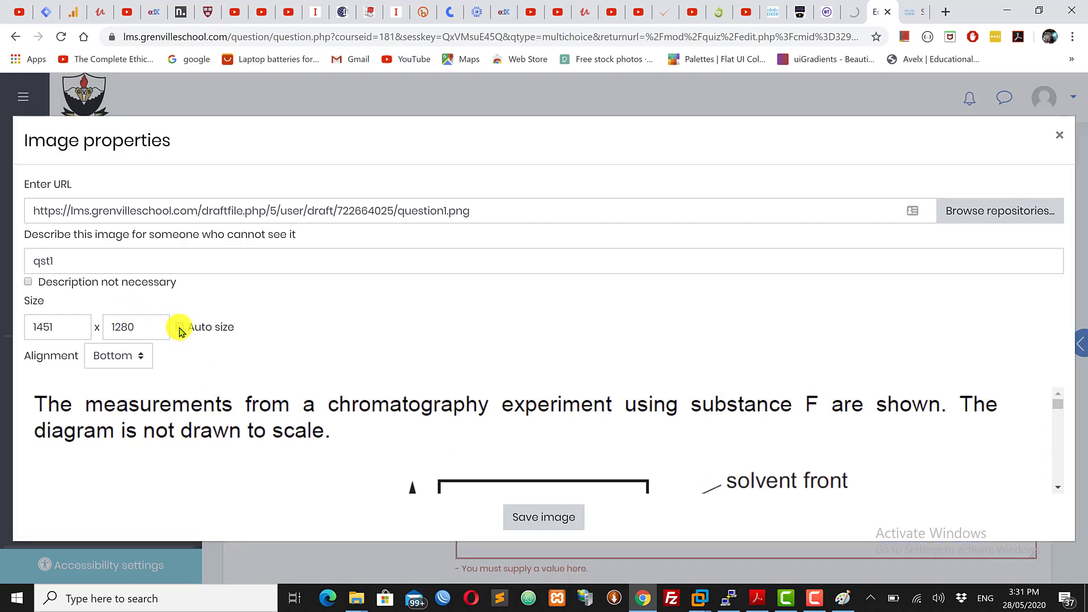
pyautogui.click(180, 328)
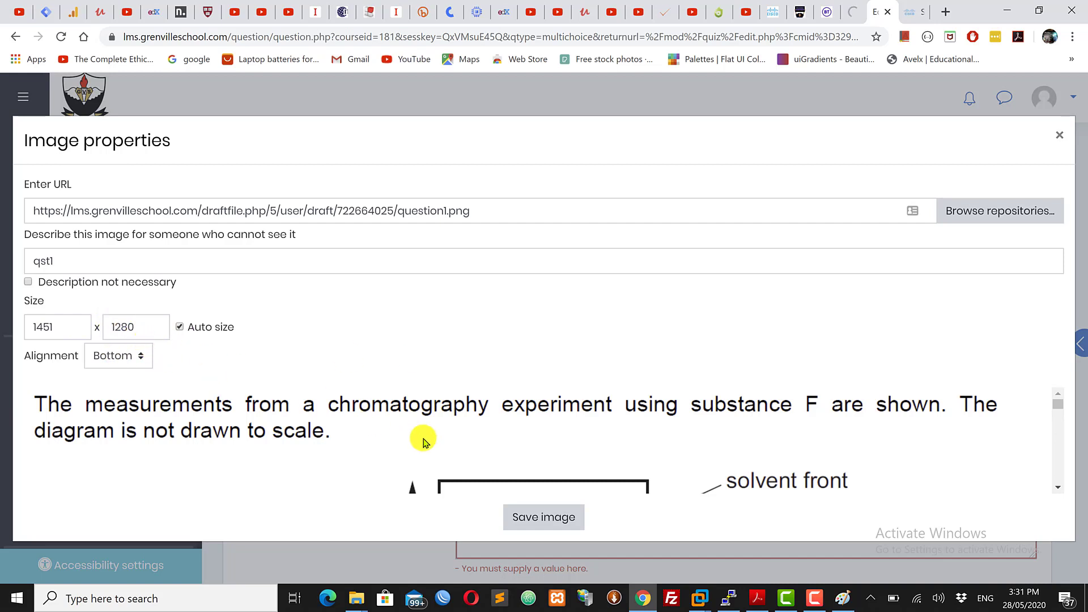
pyautogui.click(541, 519)
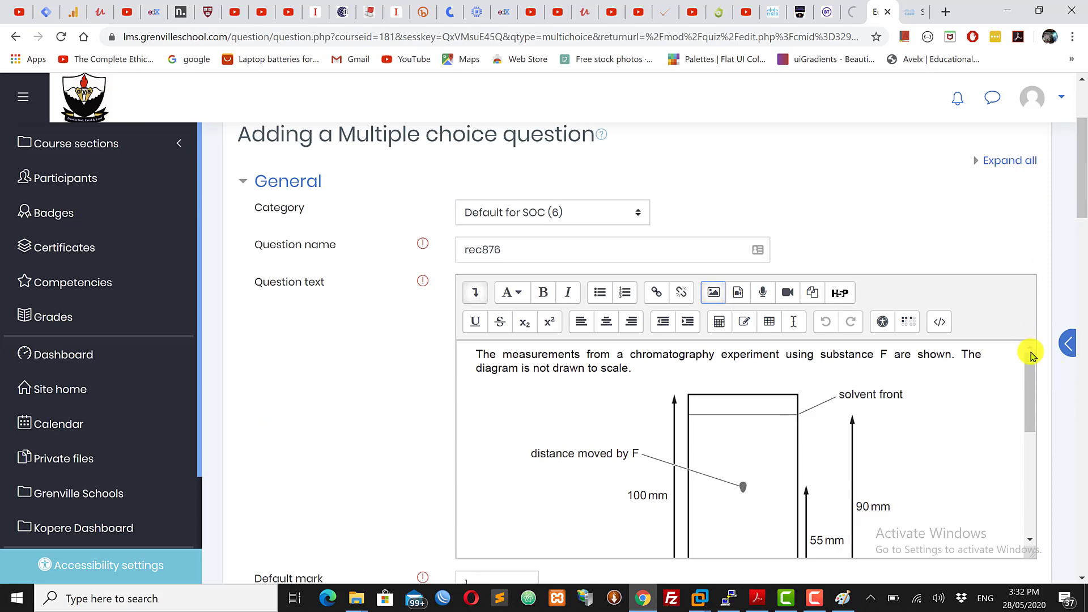
# Step: Examine the inserted question picture, the remaining general settings, the answer fields and the available numbering styles for the choices
pyautogui.moveTo(1082, 209); pyautogui.dragTo(1082, 247)
pyautogui.scroll(-4, 1082, 247)
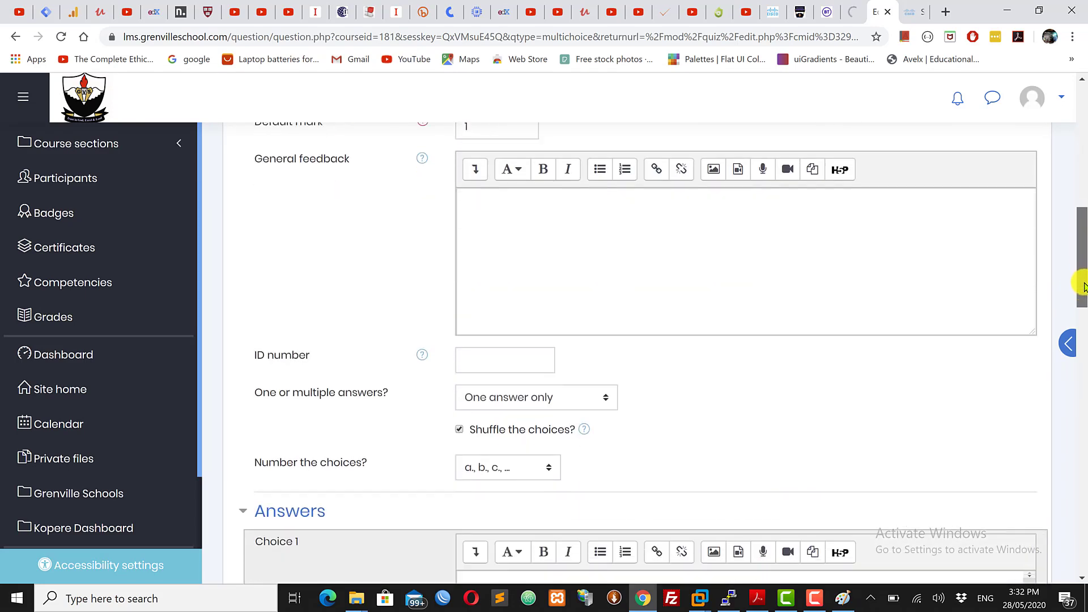
pyautogui.scroll(10, 1082, 246)
pyautogui.scroll(-3, 1082, 216)
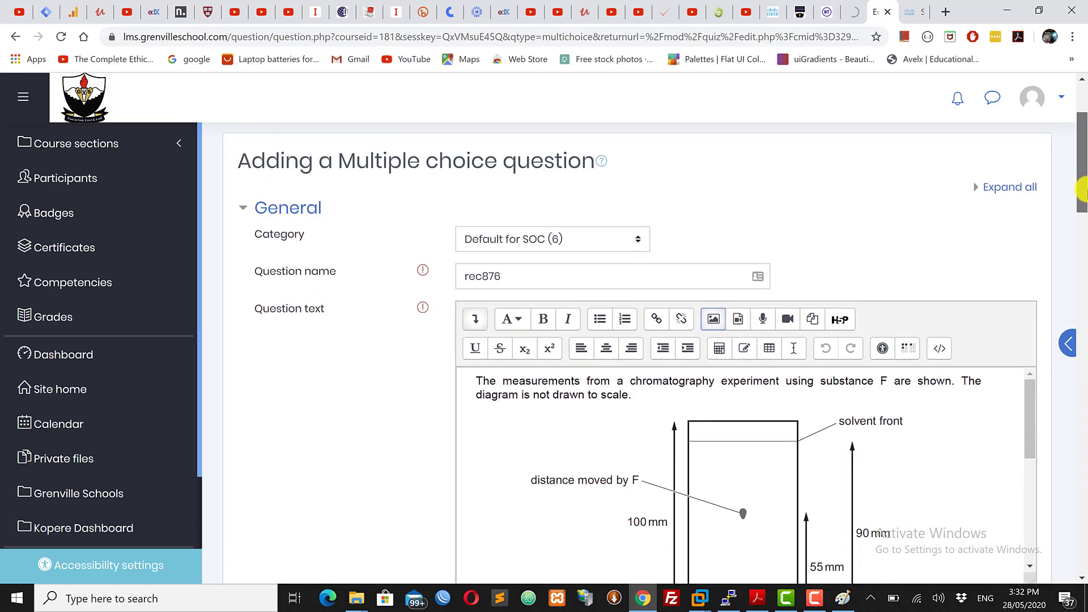
pyautogui.moveTo(1087, 204); pyautogui.dragTo(1084, 210)
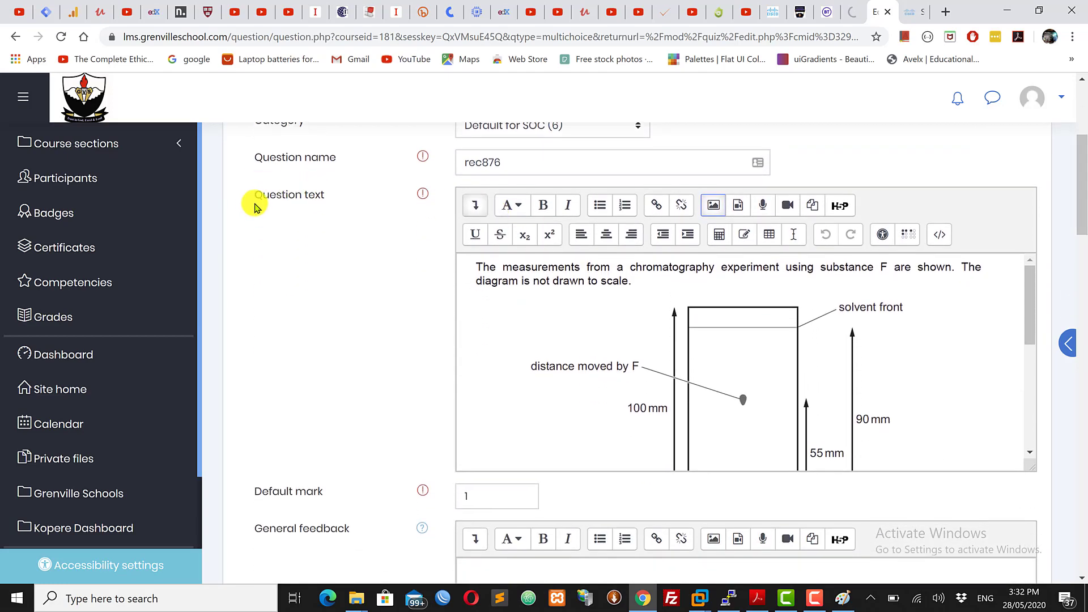
pyautogui.moveTo(256, 196); pyautogui.dragTo(351, 222)
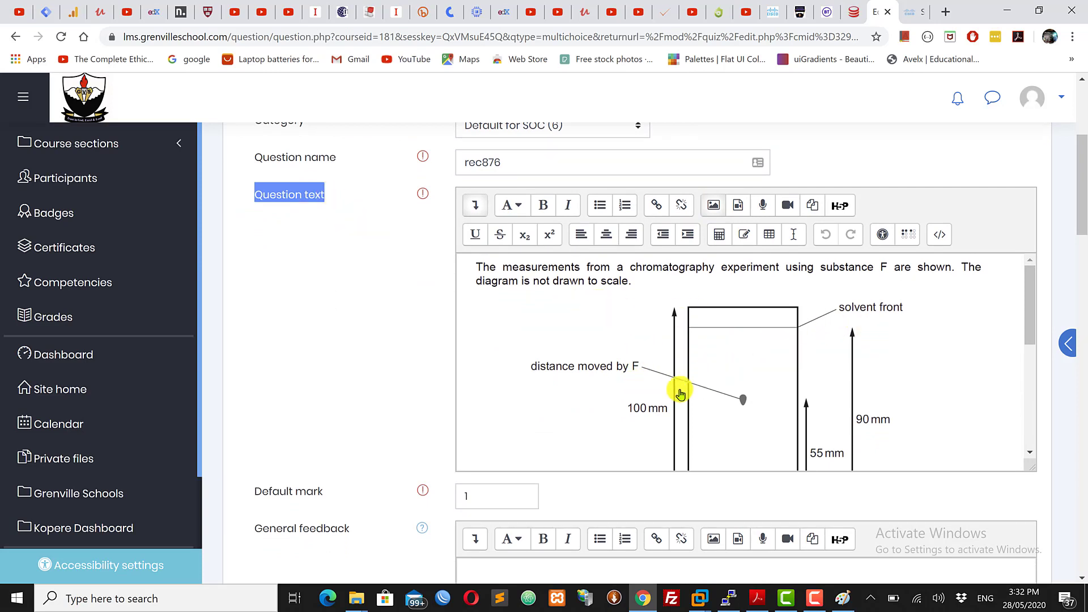
pyautogui.moveTo(1084, 192); pyautogui.dragTo(1083, 333)
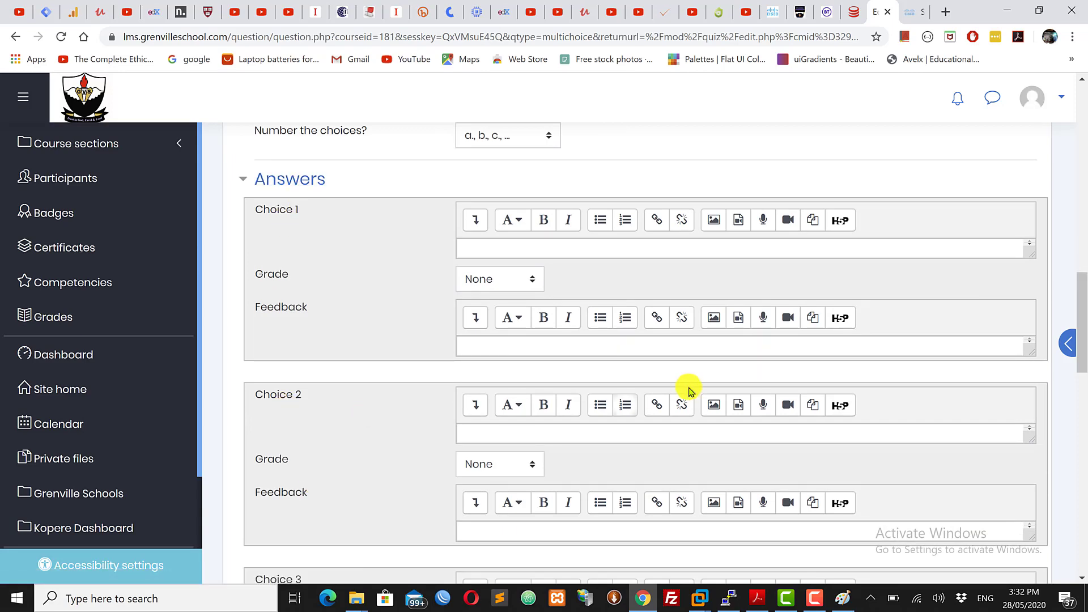
pyautogui.moveTo(1082, 306); pyautogui.dragTo(1079, 238)
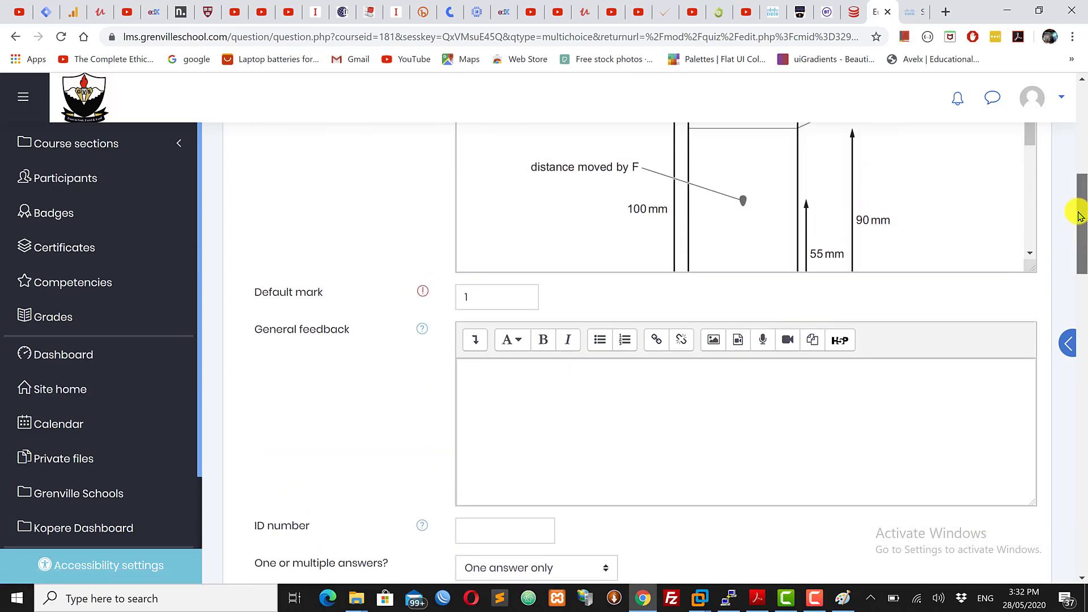
pyautogui.scroll(-4, 1078, 238)
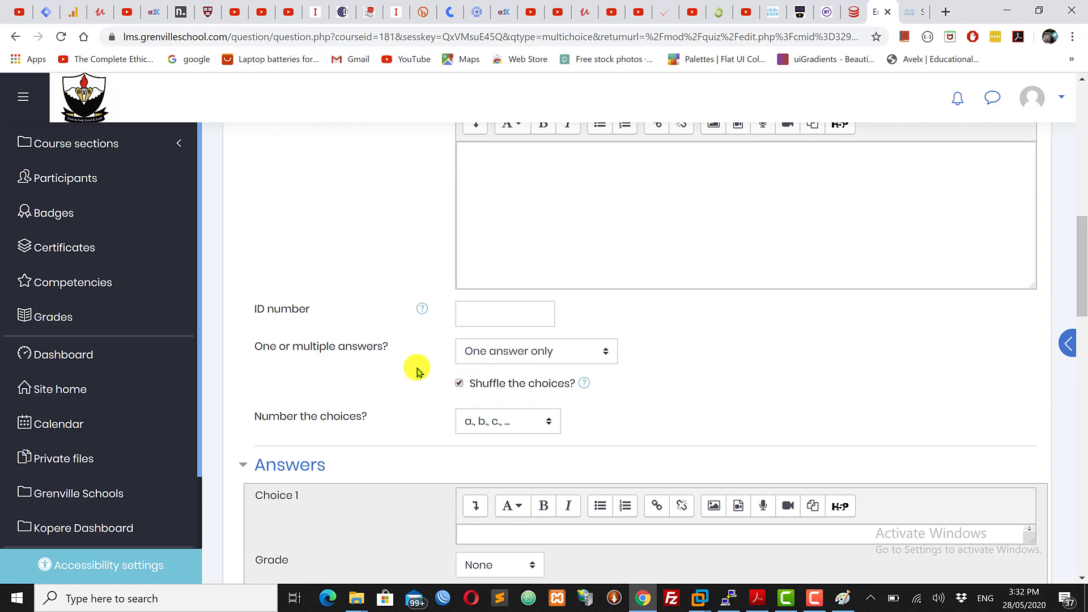
pyautogui.click(483, 425)
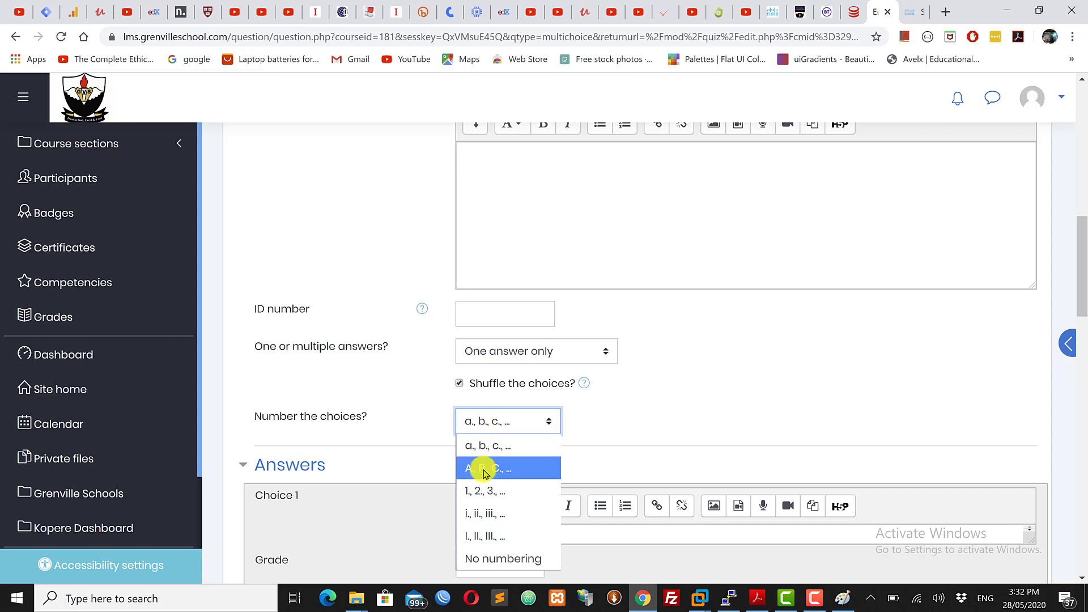
pyautogui.click(711, 394)
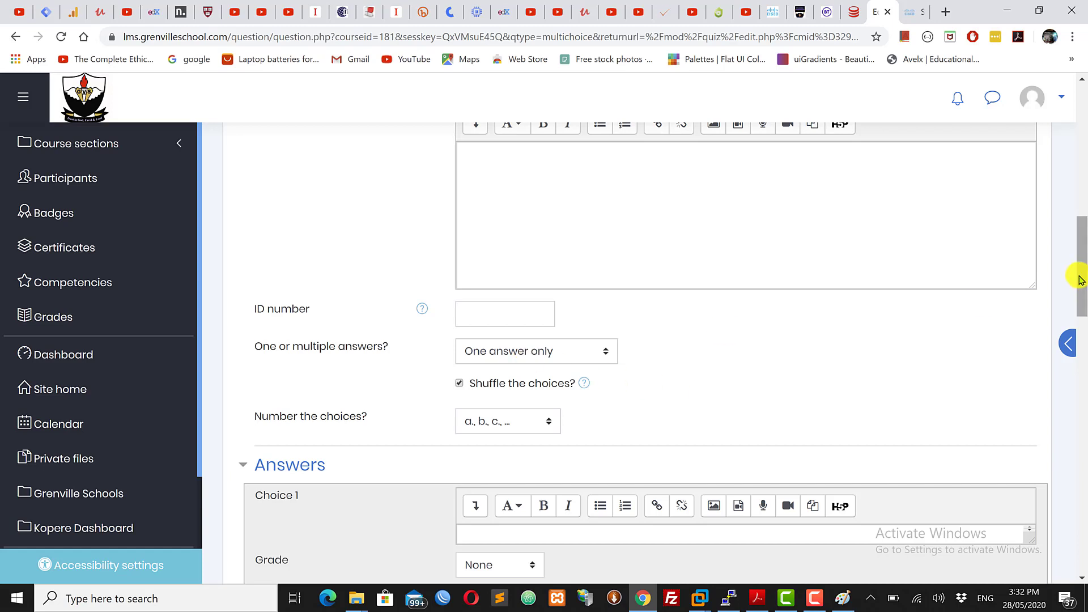
# Step: Enter 23 as the answer text of Choice 1
pyautogui.moveTo(1081, 273); pyautogui.dragTo(1082, 255)
pyautogui.scroll(1, 1081, 255)
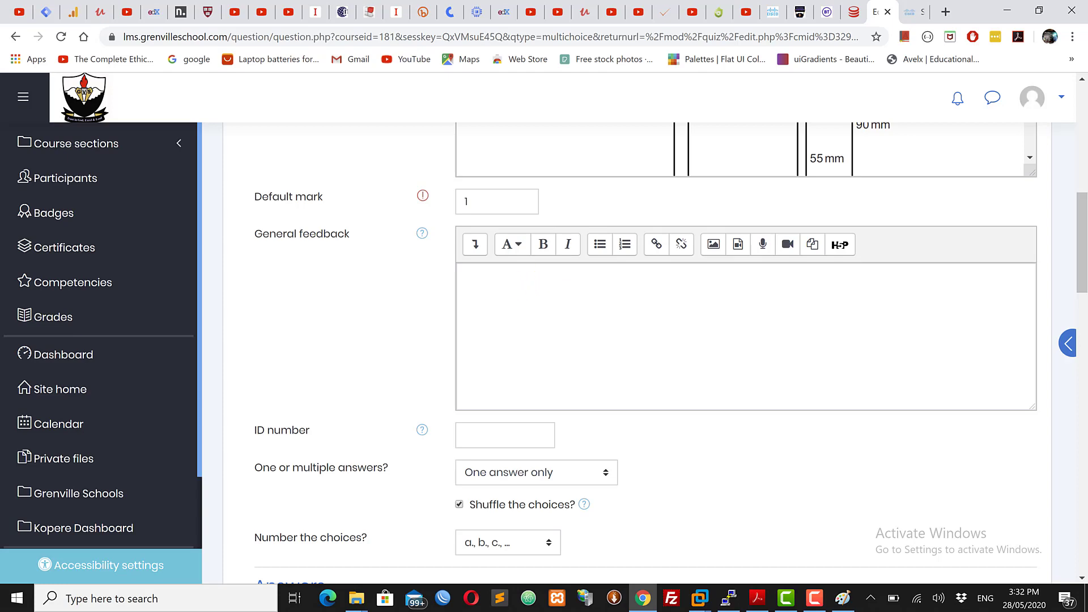
pyautogui.moveTo(1083, 278); pyautogui.dragTo(1083, 328)
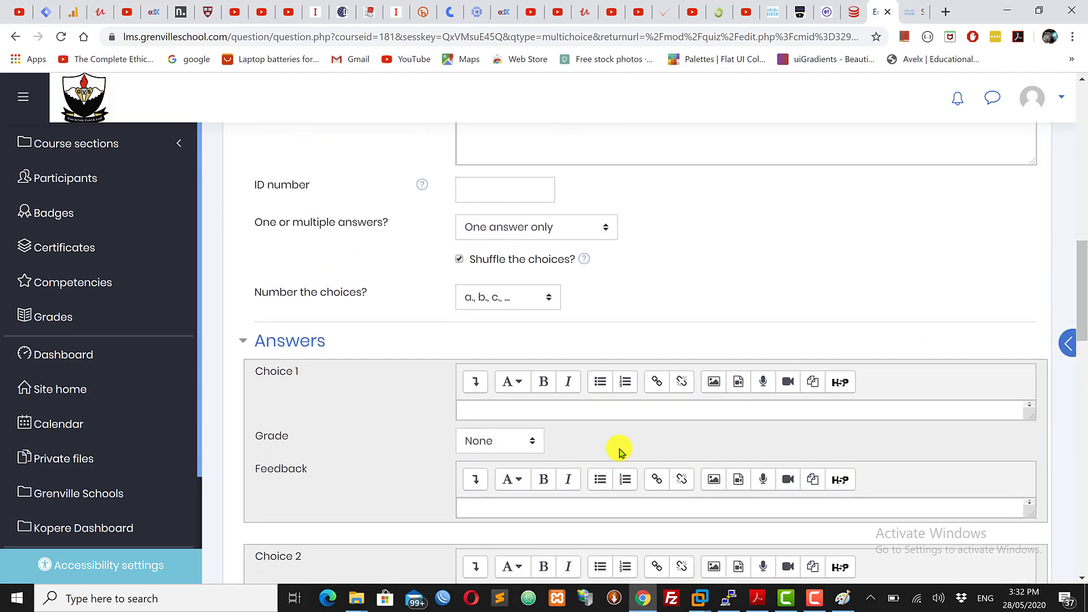
pyautogui.click(499, 414)
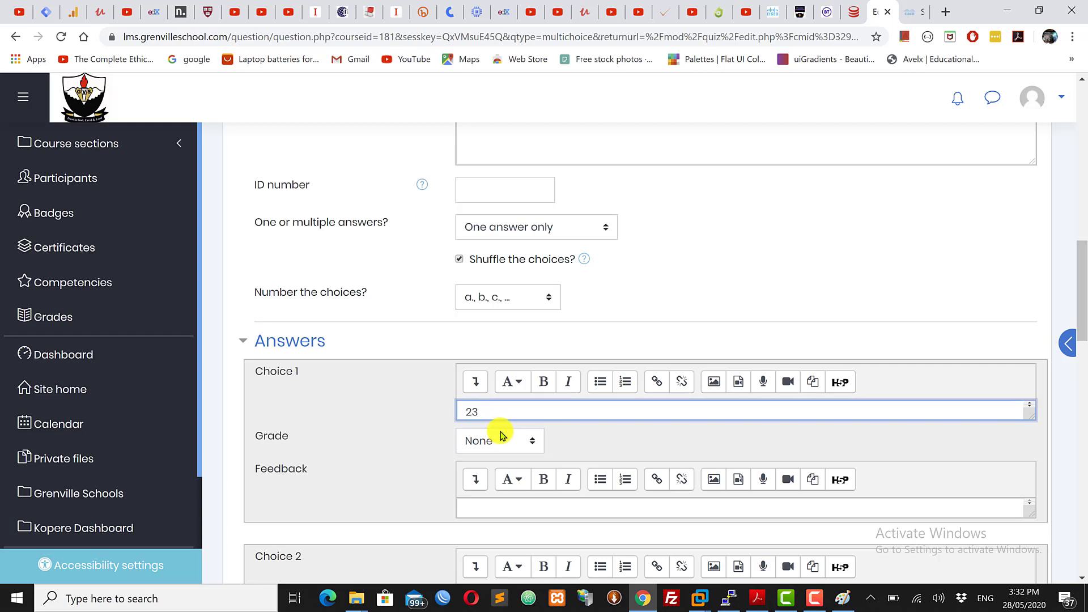
# Step: Examine the Grade settings of Choice 1 and Choice 2 in the Answers section
pyautogui.moveTo(1083, 284); pyautogui.dragTo(1084, 299)
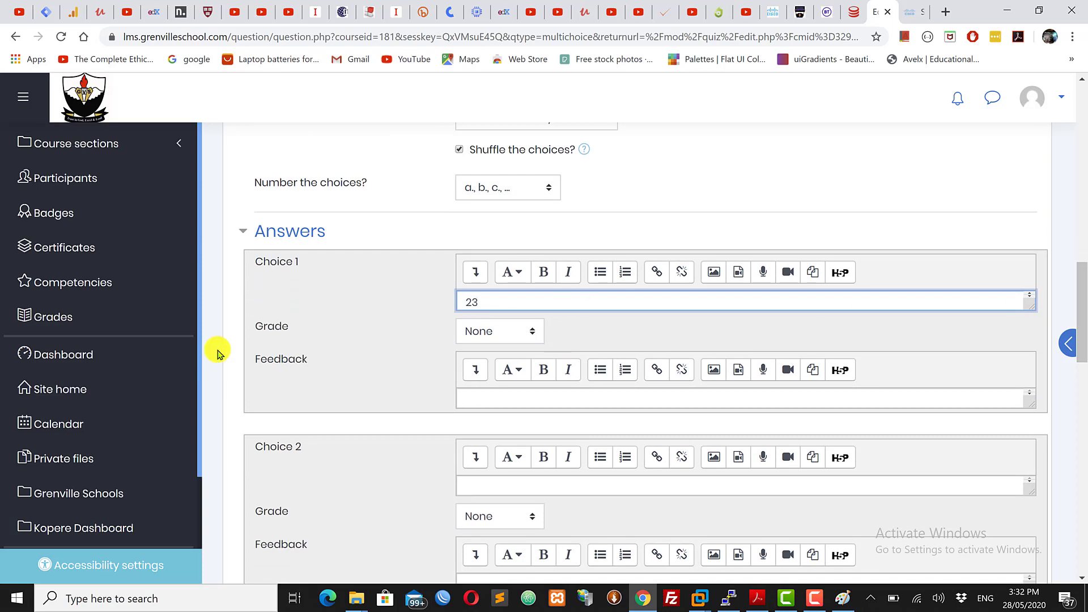
pyautogui.moveTo(253, 326); pyautogui.dragTo(292, 330)
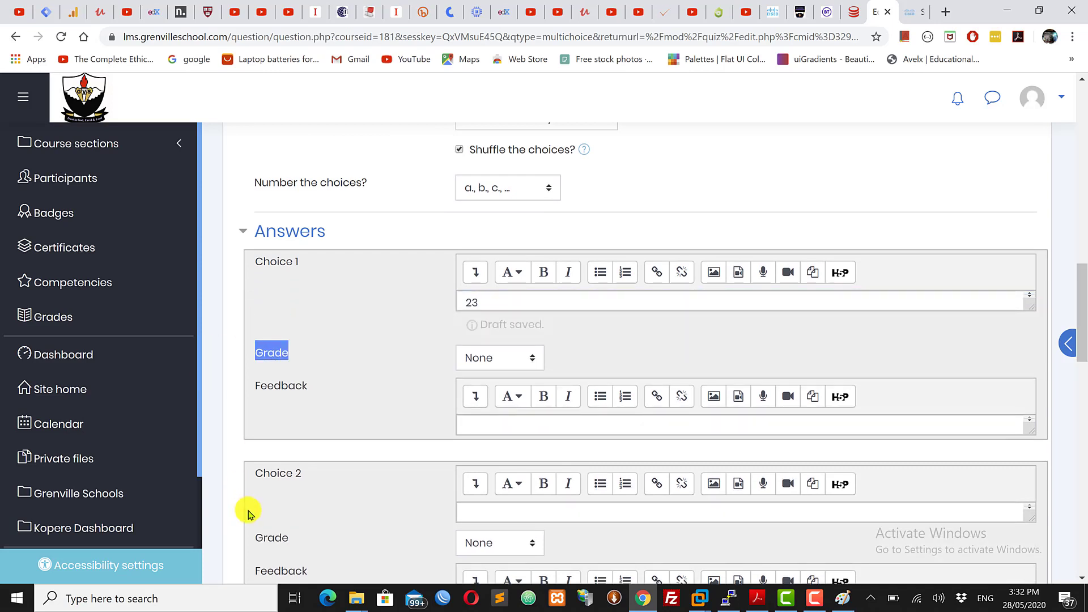
pyautogui.moveTo(257, 538); pyautogui.dragTo(277, 539)
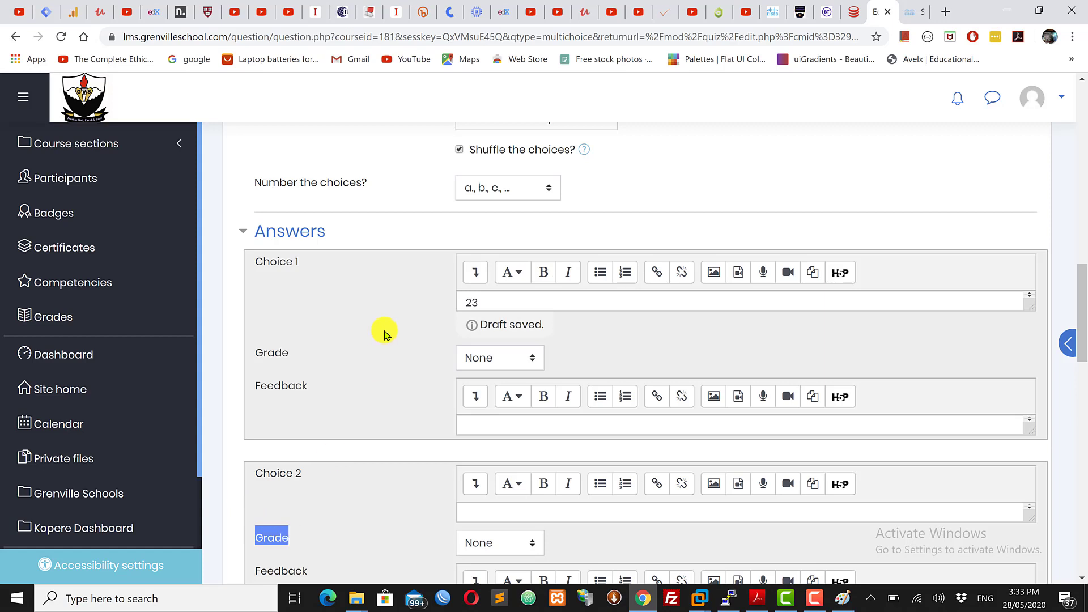
pyautogui.click(672, 350)
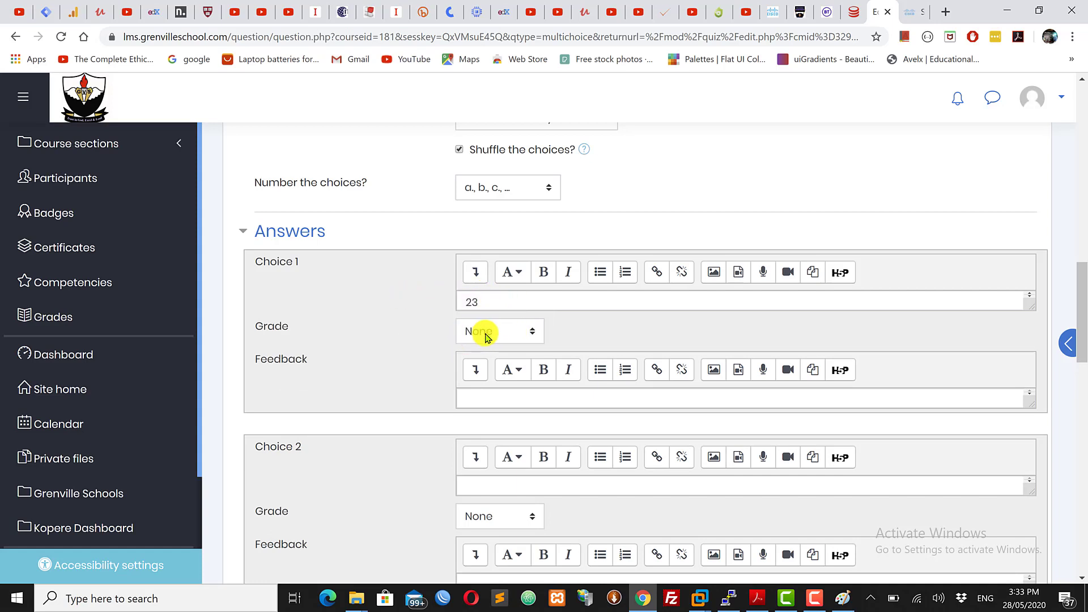
# Step: Enter 34 as the answer text of Choice 2 and set its grade to 100%
pyautogui.click(503, 484)
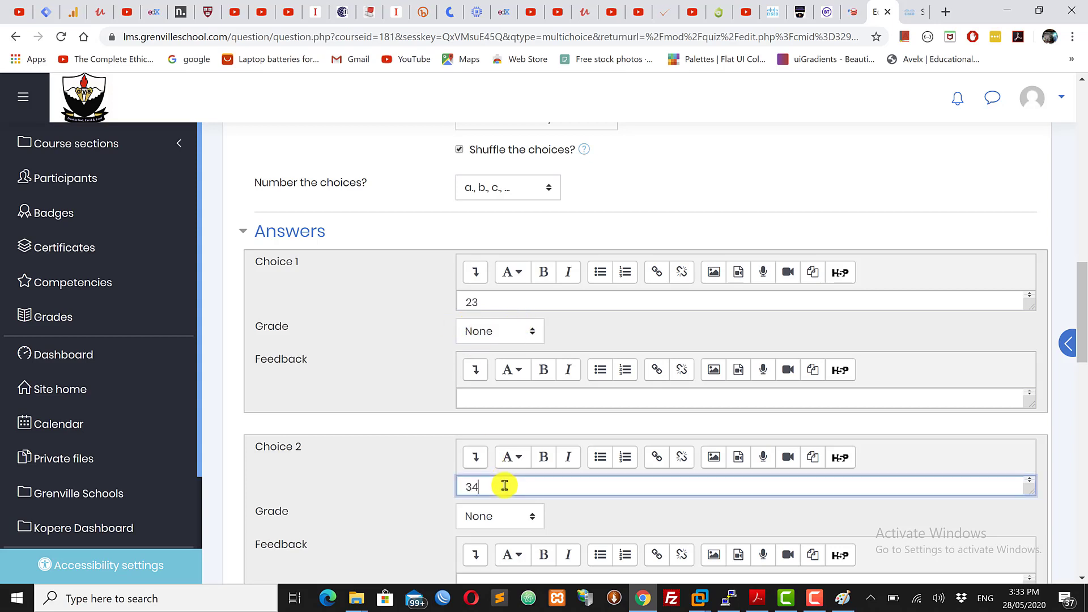
pyautogui.click(501, 519)
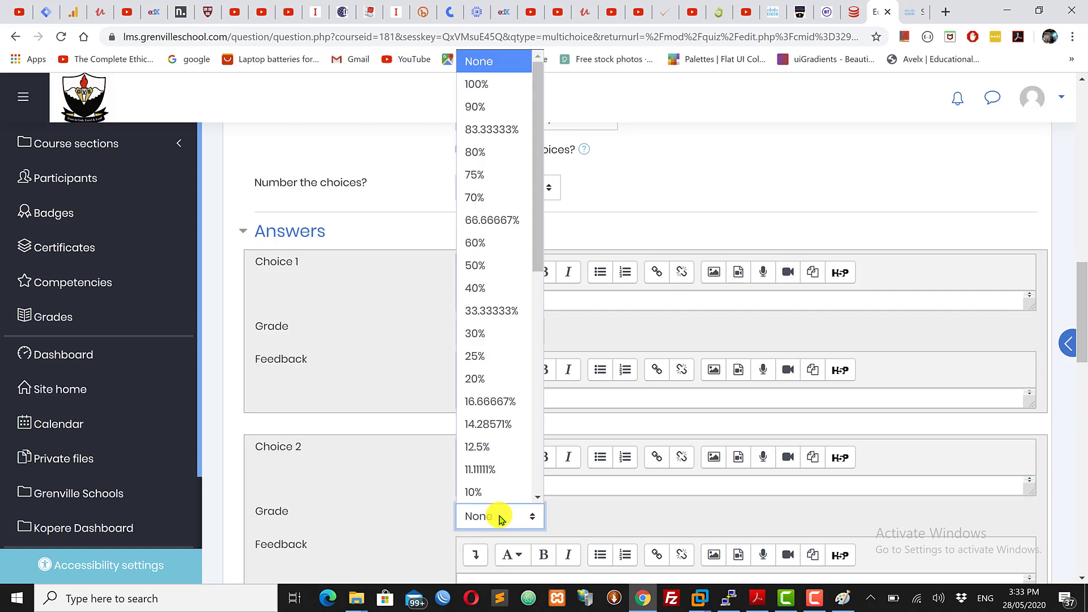
pyautogui.click(485, 82)
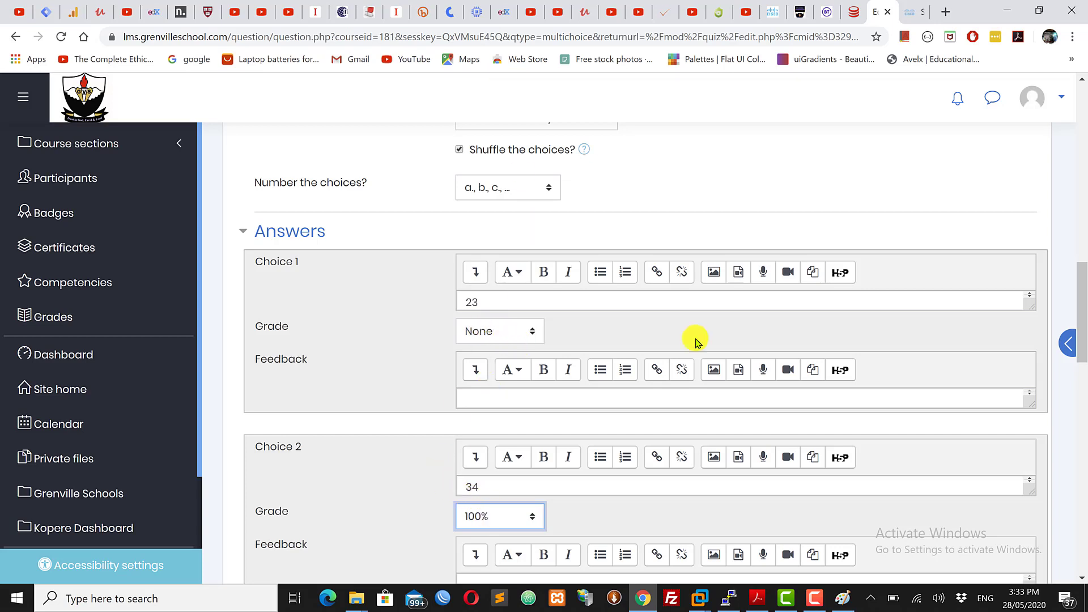
# Step: Enter 12 as the answer text of Choice 3 and add the feedback Fantastic! to Choice 2
pyautogui.moveTo(1084, 321); pyautogui.dragTo(1083, 378)
pyautogui.click(521, 347)
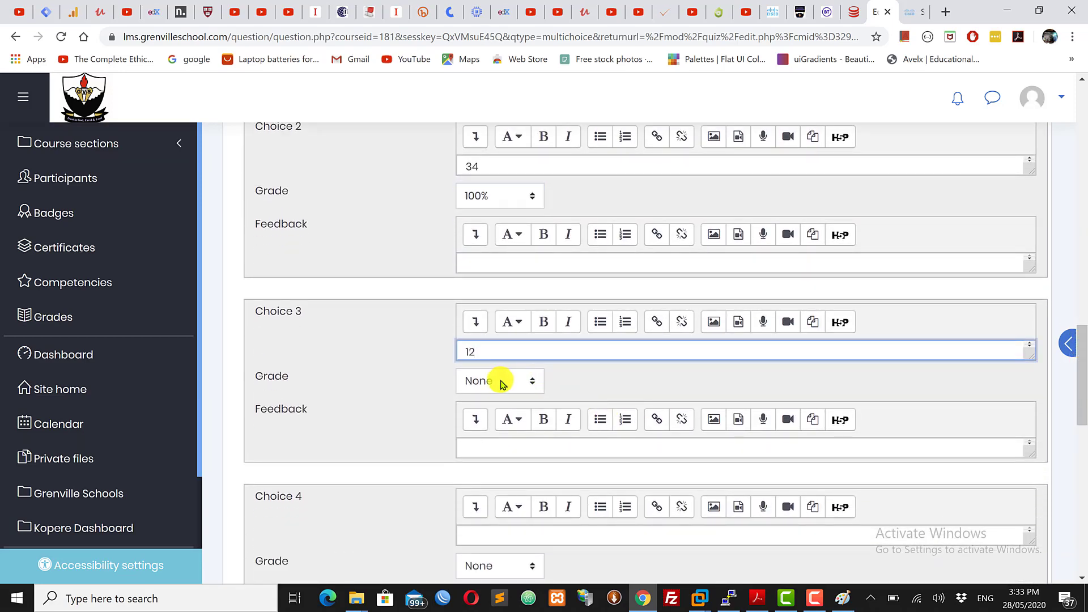
pyautogui.click(510, 446)
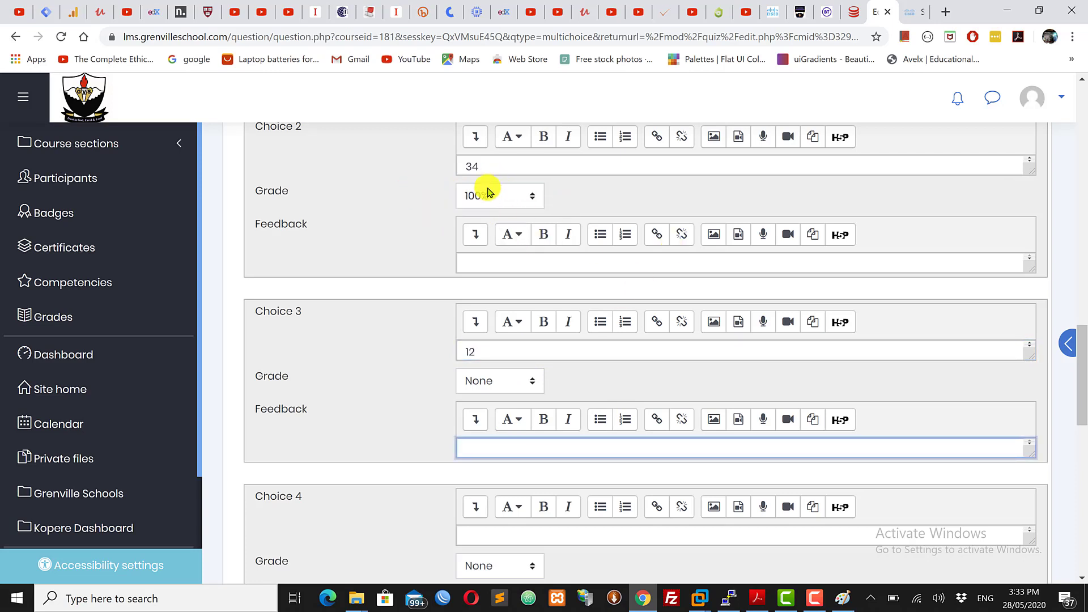
pyautogui.click(491, 259)
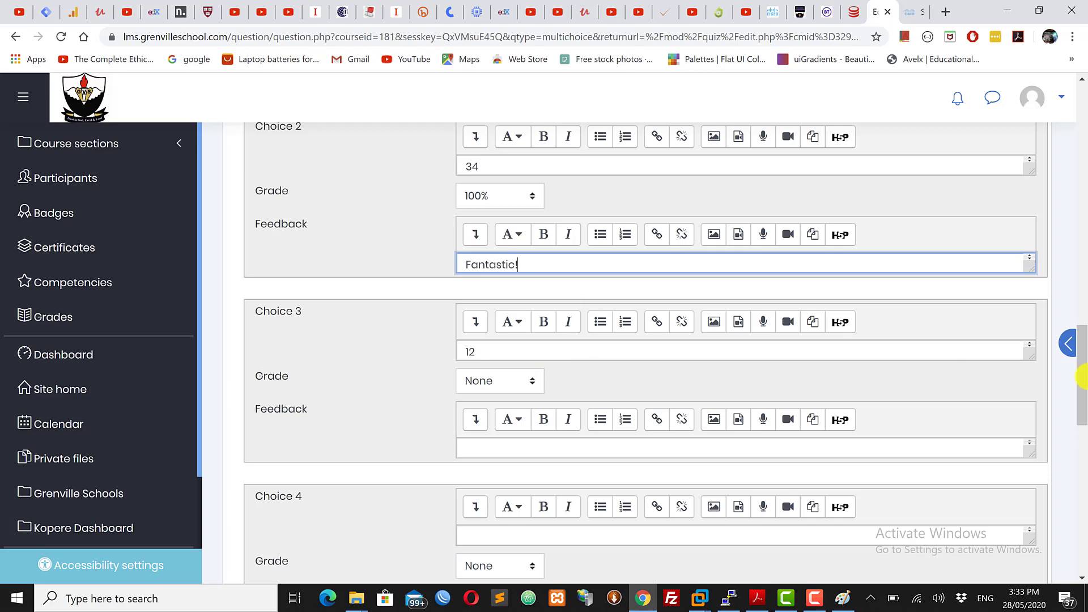
# Step: Save the question while continuing to edit it, and open its preview
pyautogui.moveTo(1083, 403); pyautogui.dragTo(1079, 491)
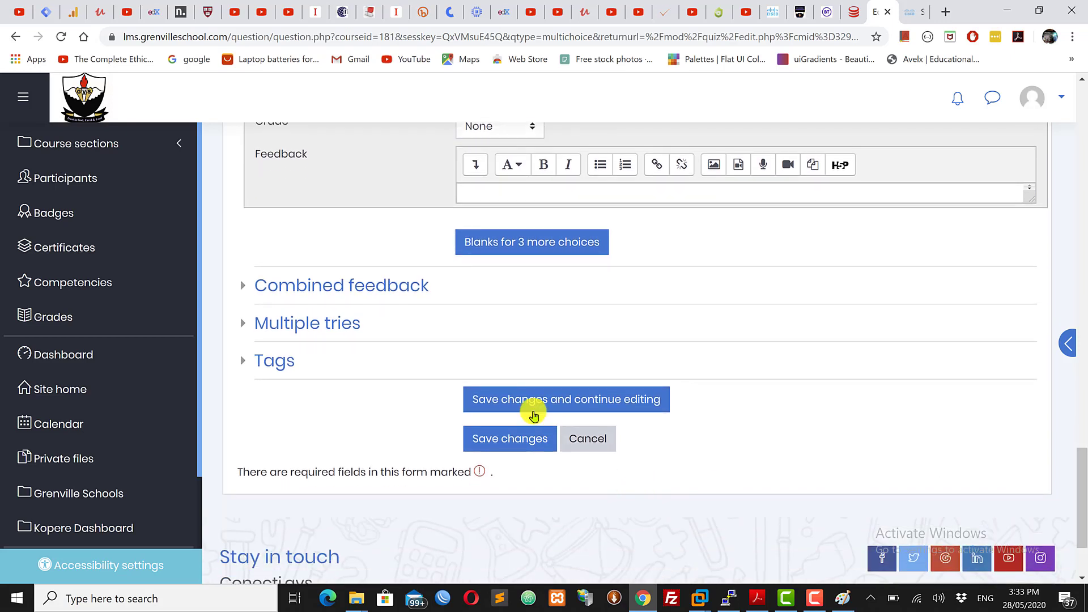
pyautogui.click(593, 400)
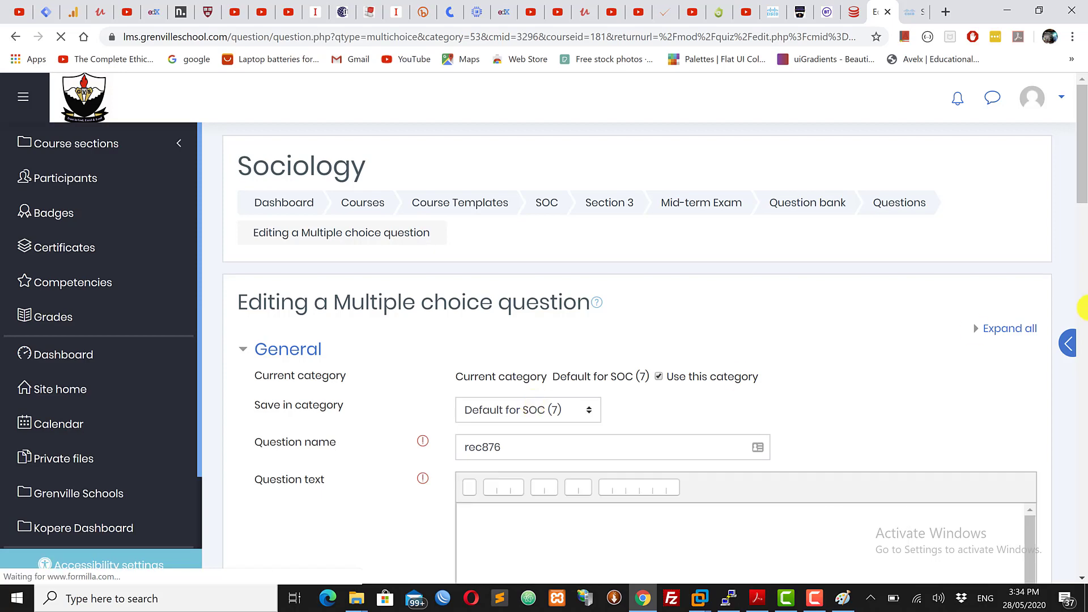
pyautogui.moveTo(1082, 162); pyautogui.dragTo(1076, 505)
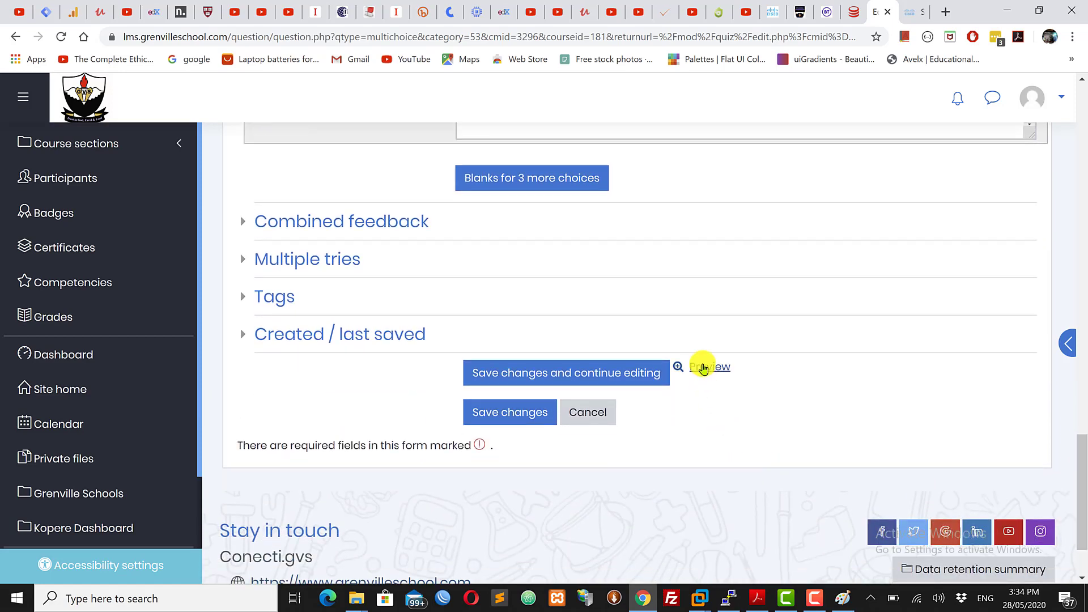
pyautogui.click(702, 369)
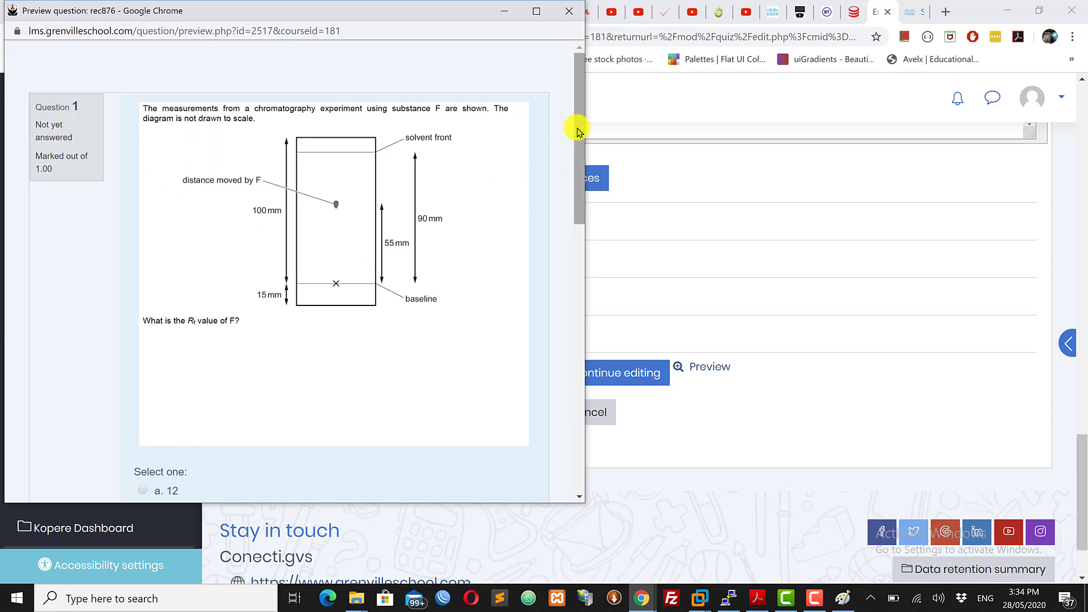
# Step: Answer the previewed question with 34, submit and finish the attempt, and review the question picture
pyautogui.moveTo(576, 127); pyautogui.dragTo(576, 214)
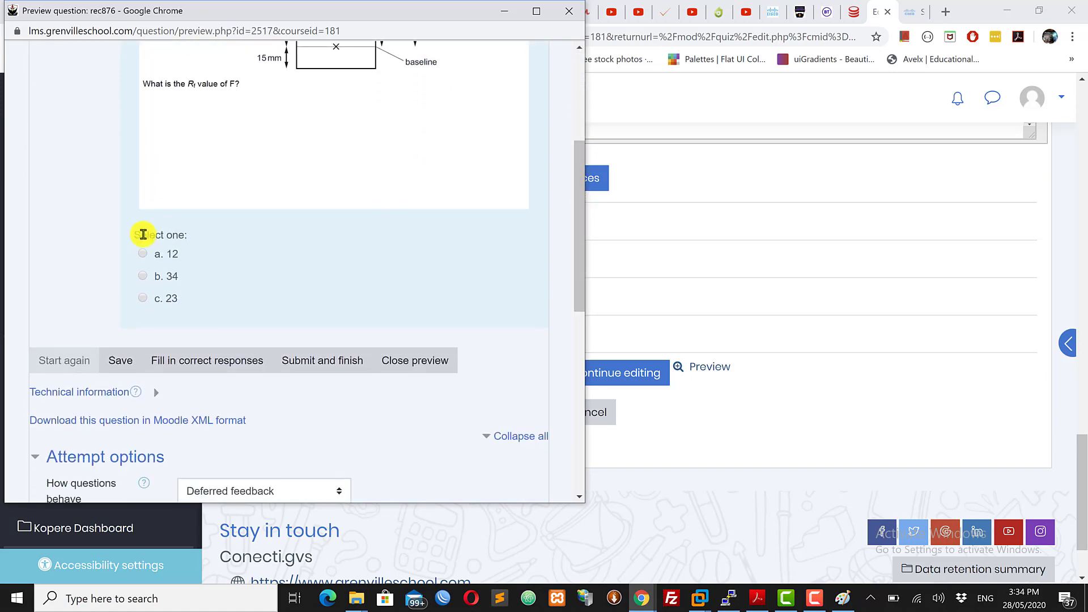
pyautogui.click(143, 276)
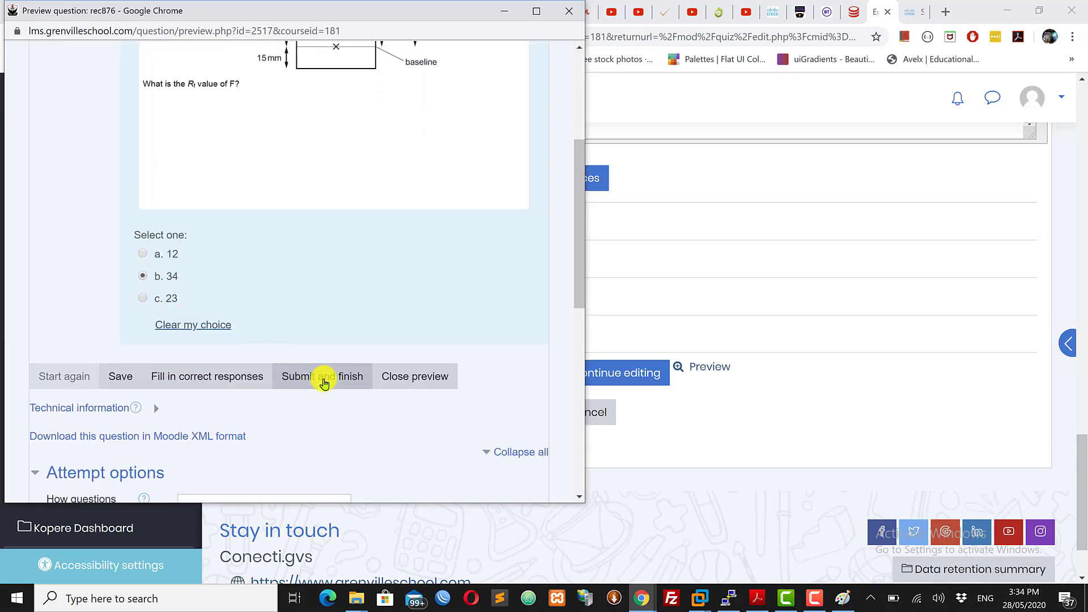
pyautogui.click(320, 383)
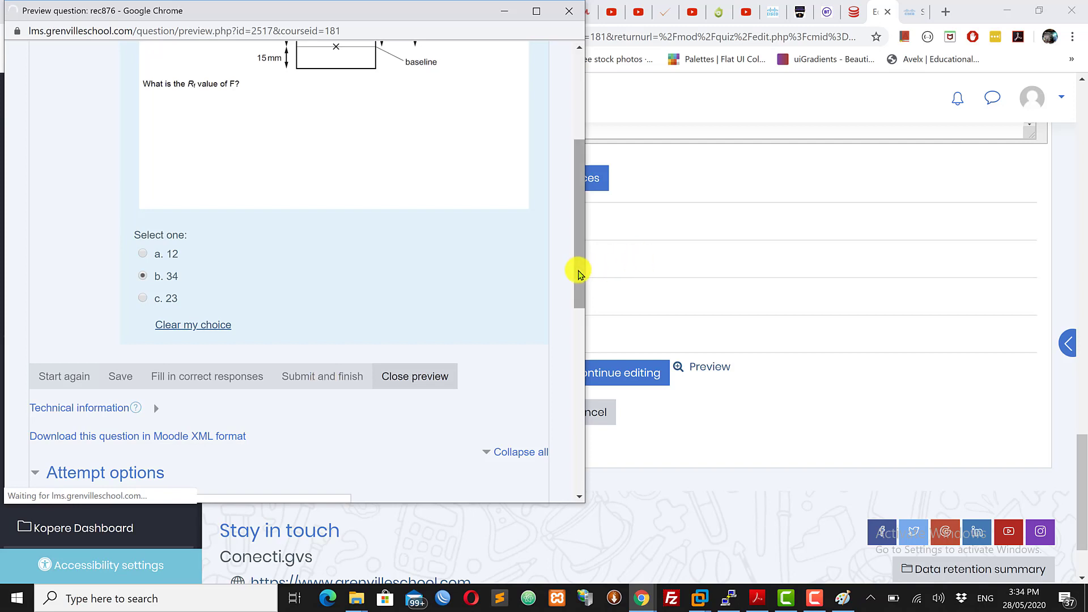
pyautogui.moveTo(578, 272); pyautogui.dragTo(578, 136)
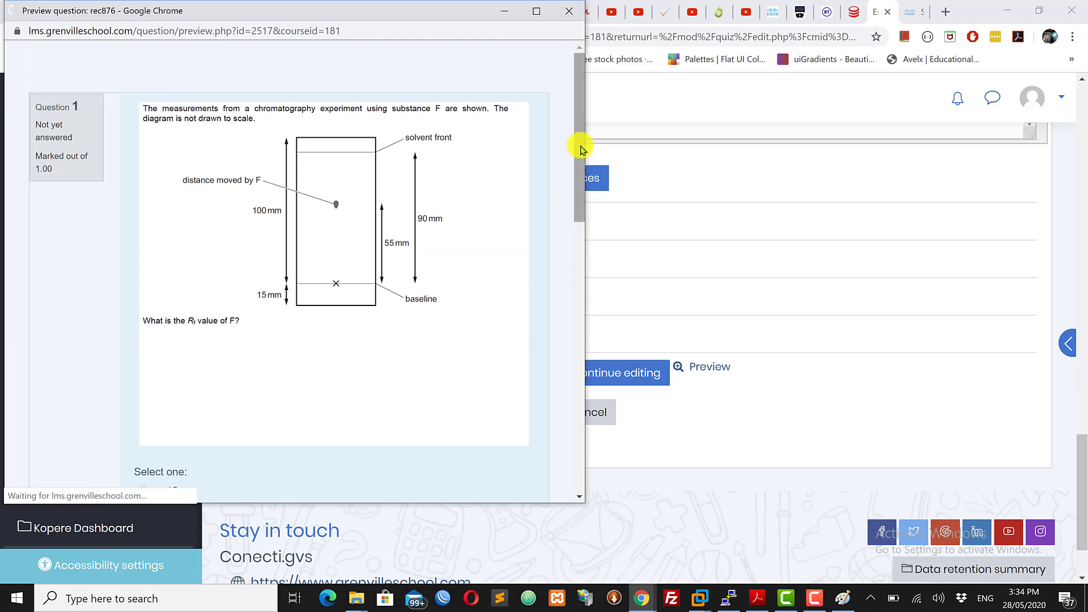
pyautogui.moveTo(582, 145)
pyautogui.mouseDown()
pyautogui.moveTo(584, 330)
pyautogui.moveTo(580, 153)
pyautogui.moveTo(579, 166)
pyautogui.mouseUp()
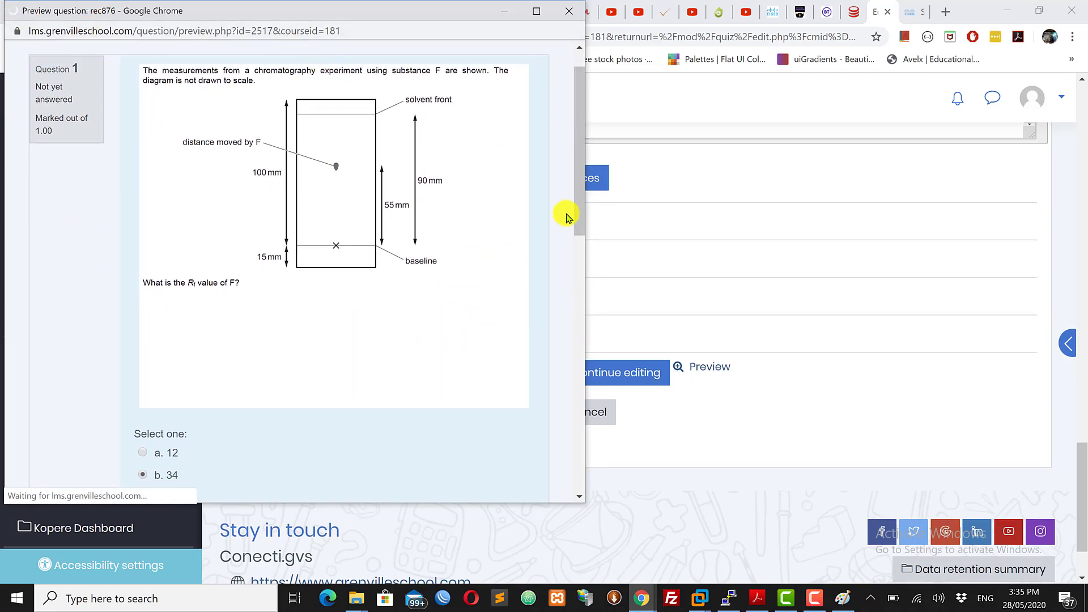
pyautogui.scroll(-3, 579, 154)
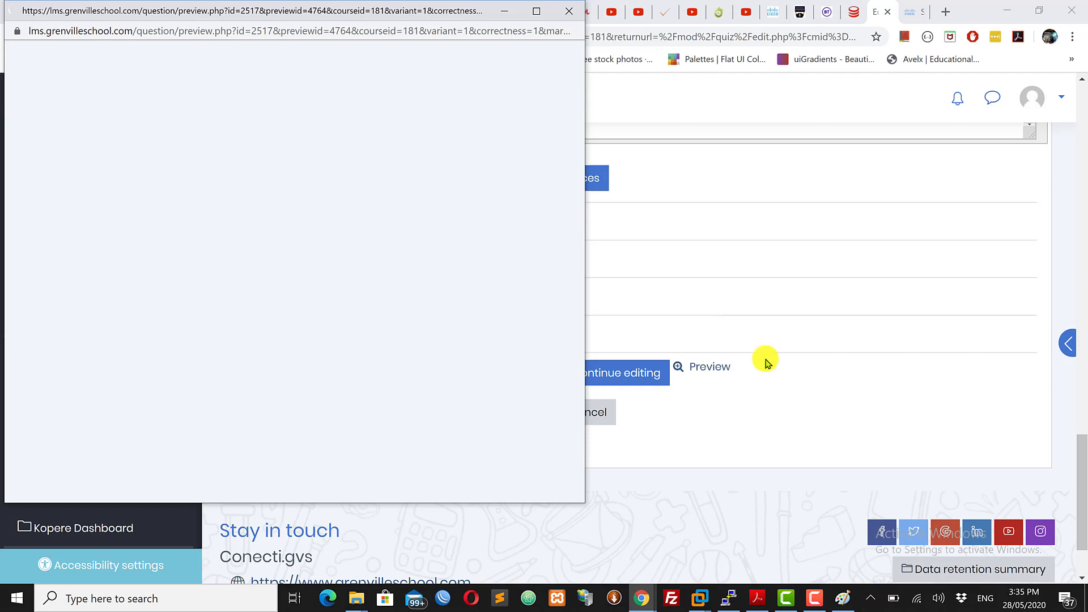
# Step: Review the source question in Acrobat Reader, and examine the picture formats Paint offers for saving qst1
pyautogui.click(763, 600)
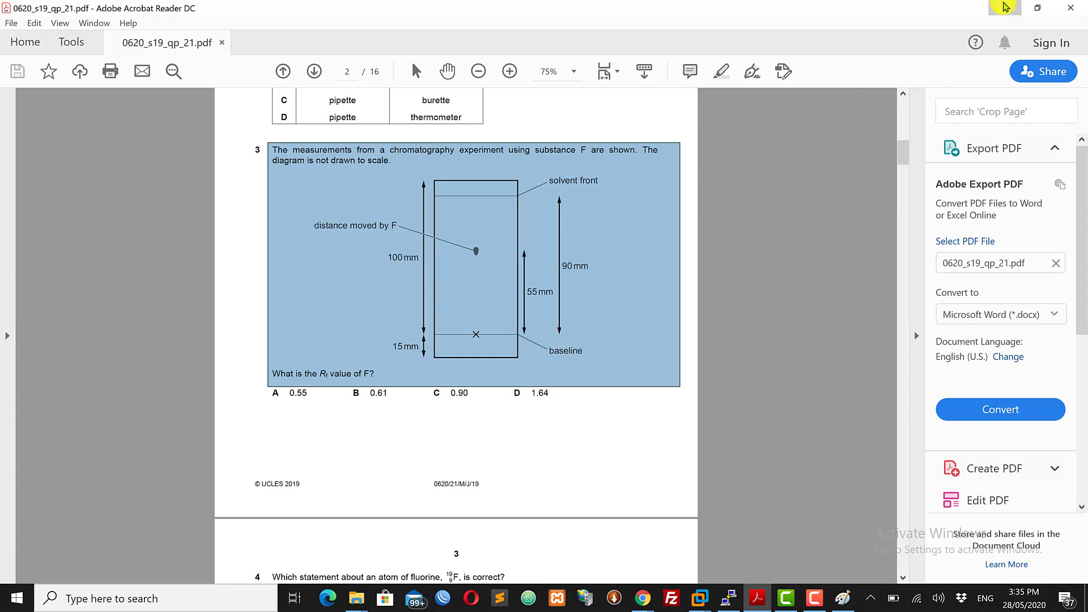
pyautogui.click(1002, 8)
pyautogui.click(843, 601)
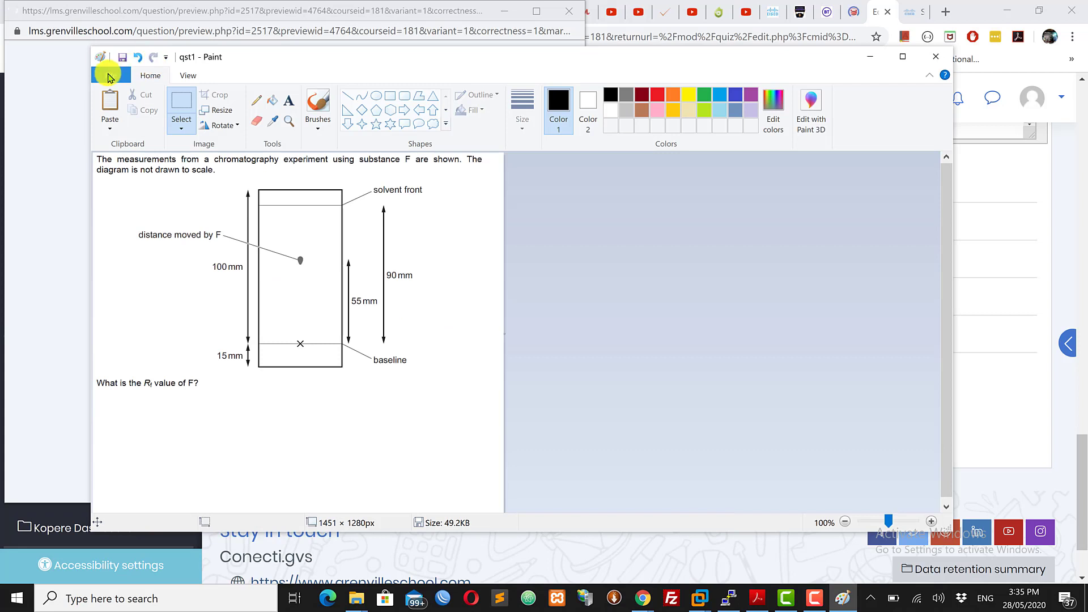
pyautogui.click(110, 75)
pyautogui.moveTo(149, 191)
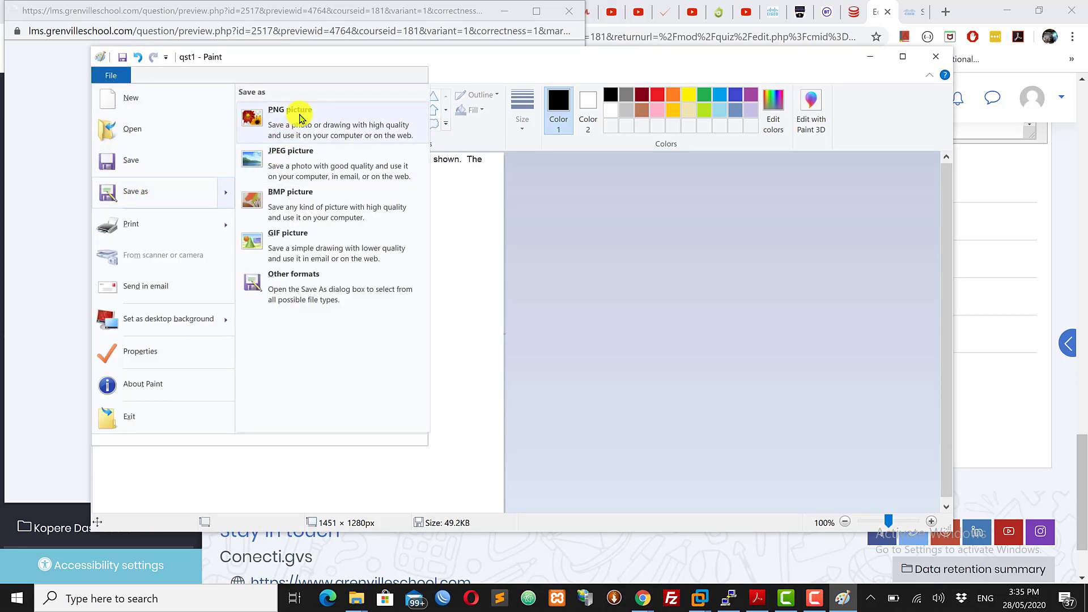
pyautogui.click(678, 214)
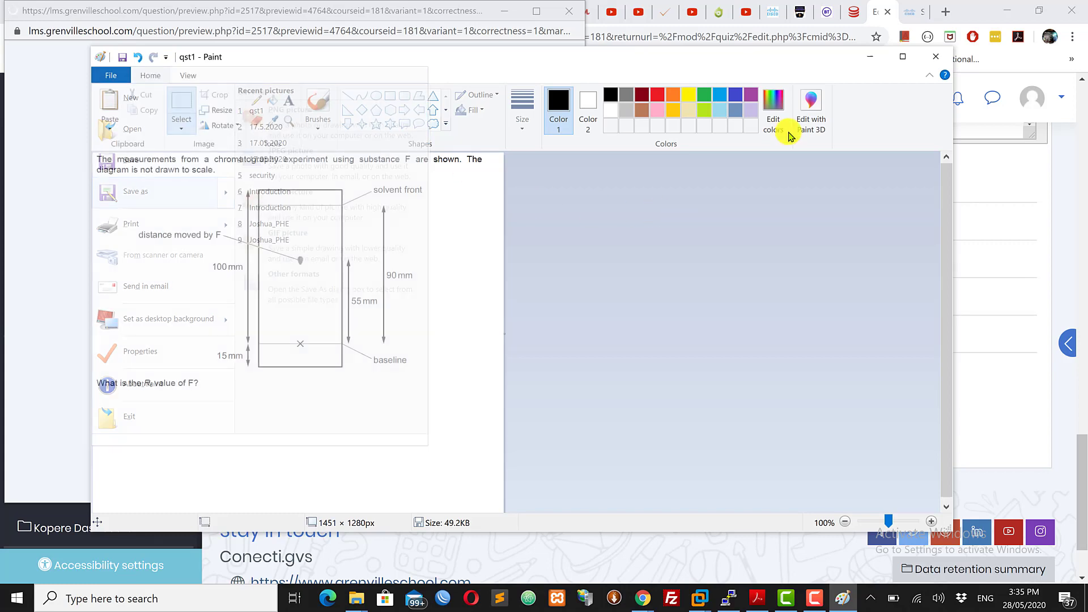
pyautogui.click(868, 63)
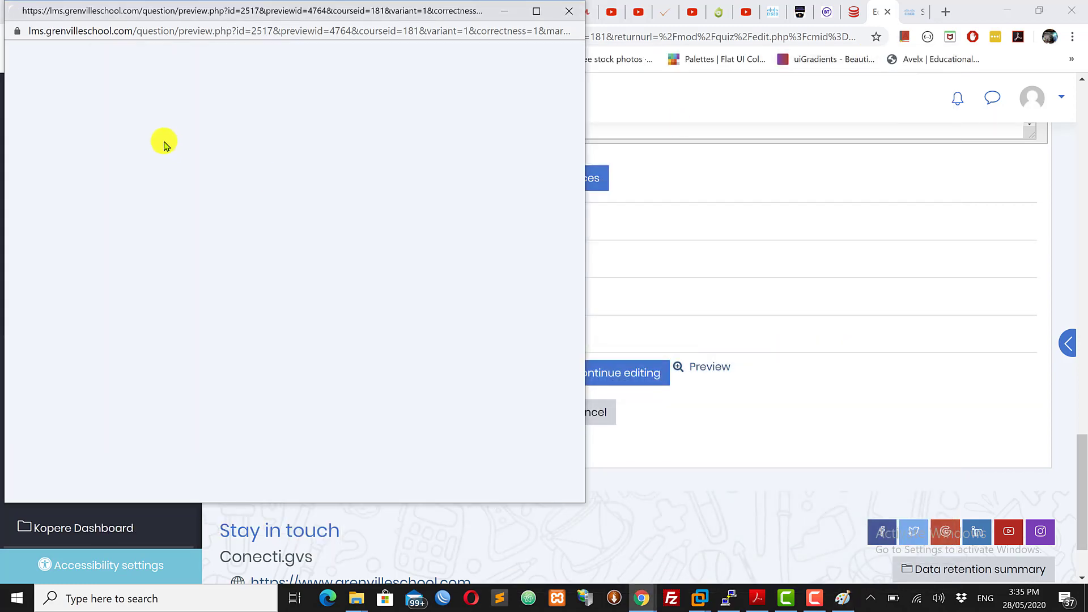